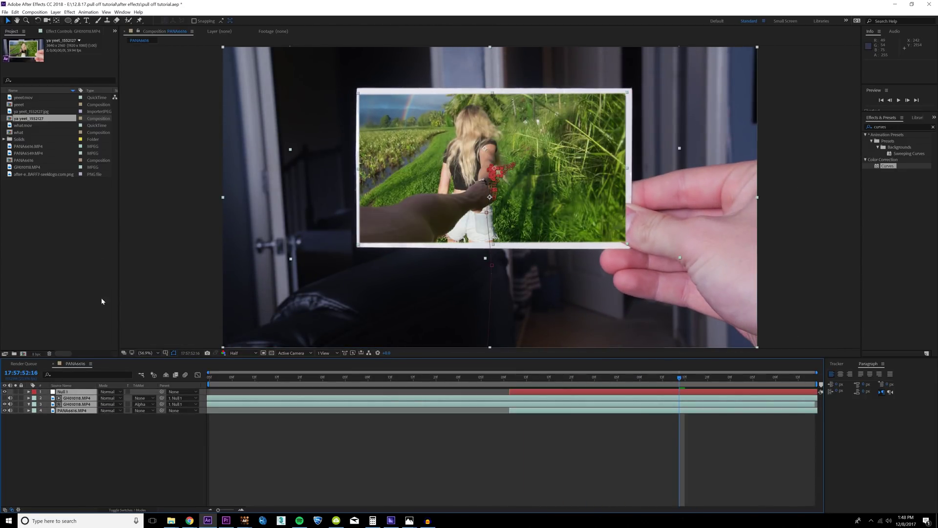
Delete all layers from the existing composition and remove the unneeded clip listed below PANA6616.MP4 from the project
{"action": "key", "text": "Delete"}
{"action": "left_click", "coordinate": [46, 240]}
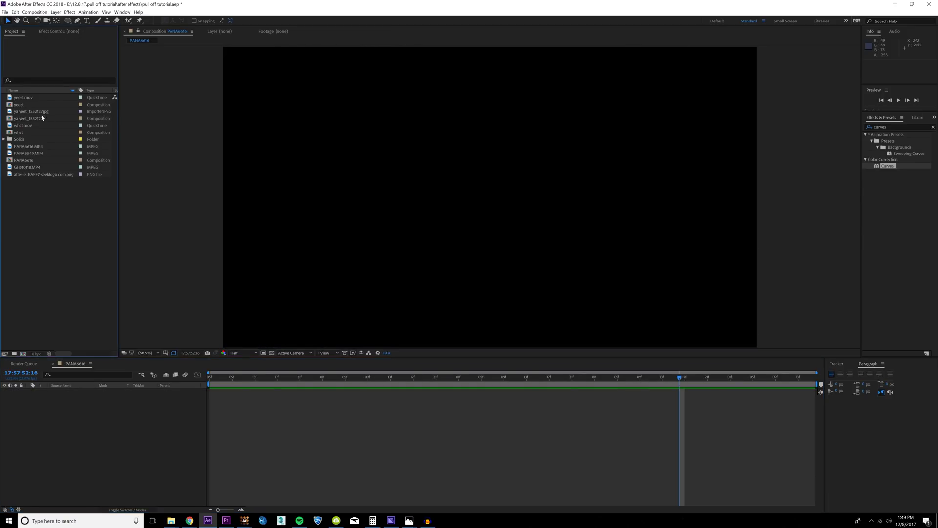
{"action": "left_click", "coordinate": [36, 153]}
{"action": "key", "text": "Delete"}
Create a new composition from PANA6616.MP4 and trim it to the work area from 17:57:49:06 to 17:57:52:21
{"action": "left_click_drag", "start_coordinate": [34, 147], "coordinate": [23, 356]}
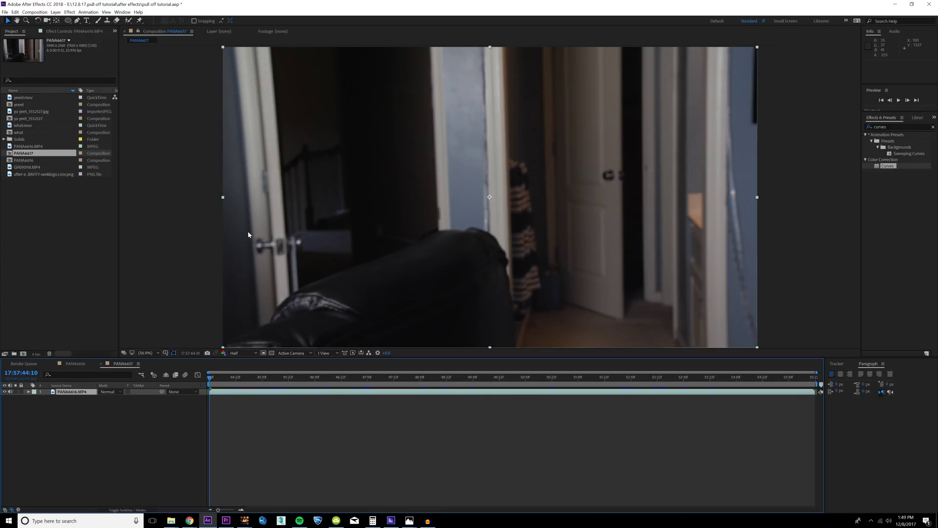
{"action": "left_click_drag", "start_coordinate": [309, 378], "coordinate": [463, 390]}
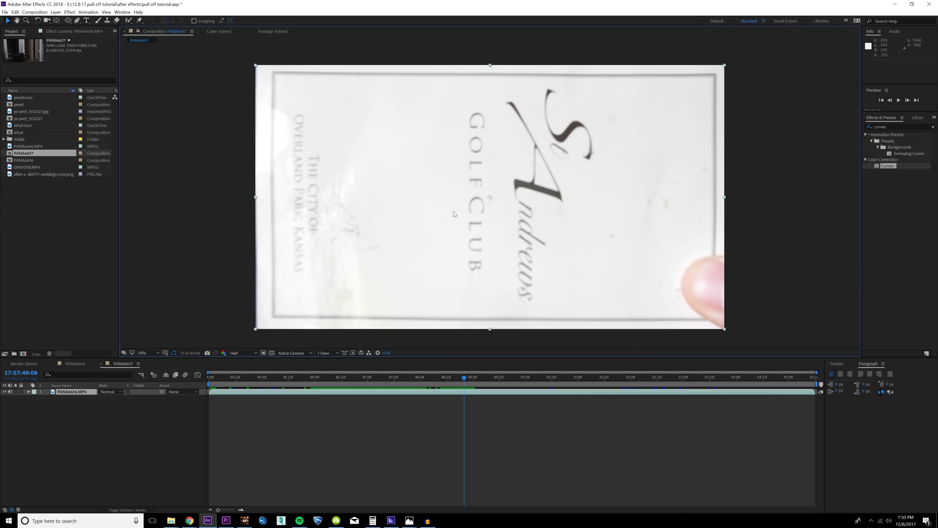
{"action": "key", "text": "b"}
{"action": "mouse_move", "coordinate": [655, 380]}
{"action": "left_mouse_down"}
{"action": "mouse_move", "coordinate": [638, 380]}
{"action": "mouse_move", "coordinate": [655, 381]}
{"action": "left_mouse_up"}
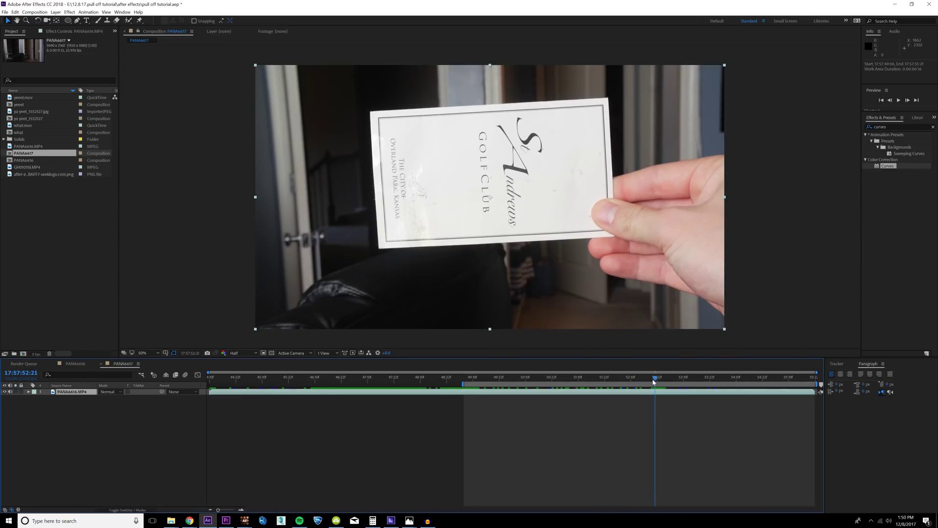
{"action": "key", "text": "n"}
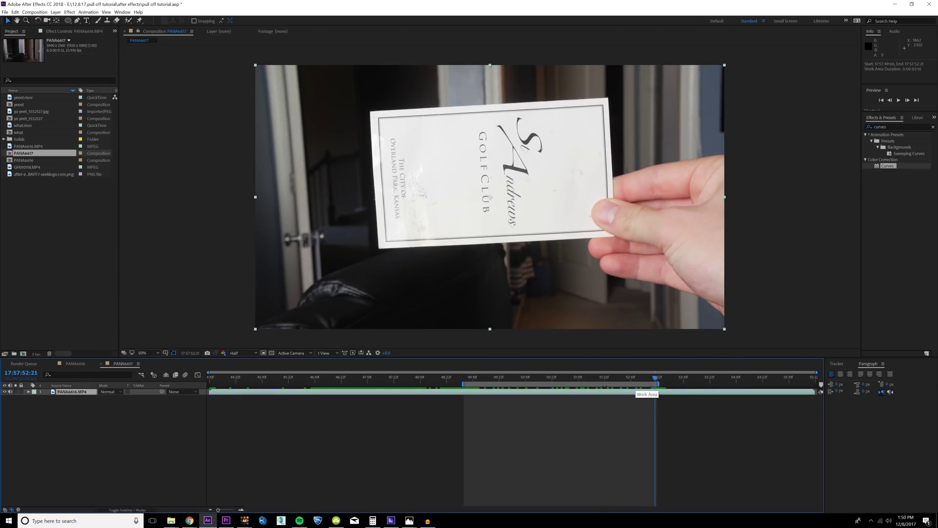
{"action": "right_click", "coordinate": [601, 386]}
{"action": "left_click", "coordinate": [636, 406]}
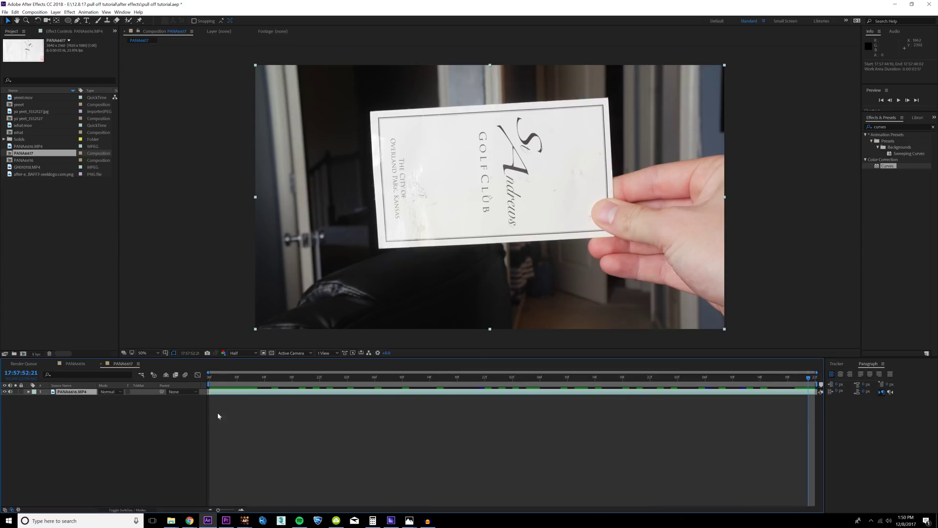
Return to the composition's first frame and launch mocha AE tracking for the PANA6616.MP4 layer
{"action": "left_click_drag", "start_coordinate": [213, 381], "coordinate": [153, 382]}
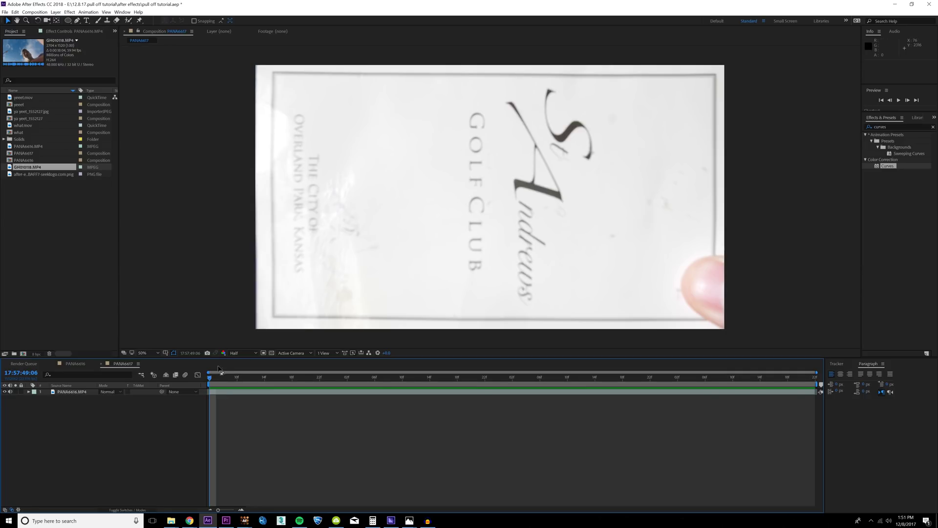
{"action": "mouse_move", "coordinate": [211, 379]}
{"action": "left_mouse_down"}
{"action": "mouse_move", "coordinate": [464, 384]}
{"action": "mouse_move", "coordinate": [519, 393]}
{"action": "mouse_move", "coordinate": [529, 410]}
{"action": "mouse_move", "coordinate": [656, 403]}
{"action": "mouse_move", "coordinate": [213, 377]}
{"action": "left_mouse_up"}
{"action": "left_click", "coordinate": [82, 392]}
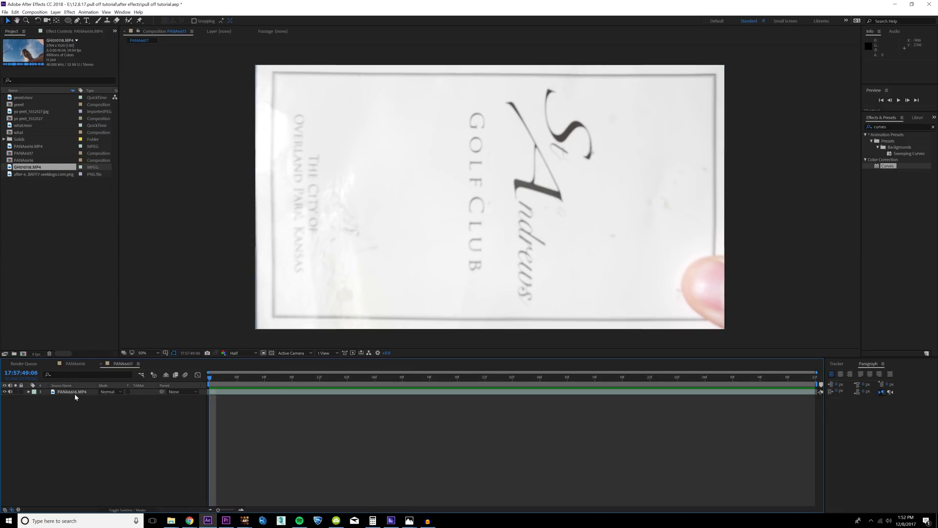
{"action": "left_click", "coordinate": [88, 12]}
{"action": "left_click", "coordinate": [105, 139]}
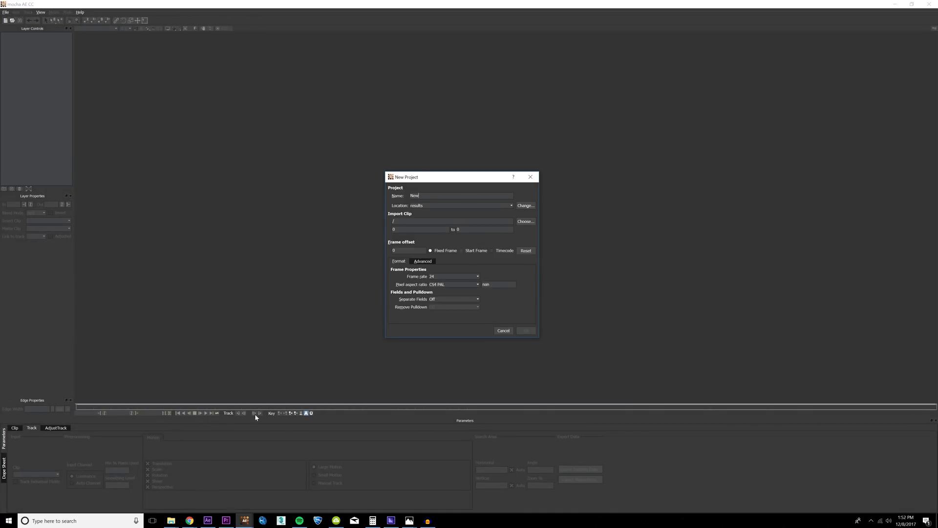
Switch back to After Effects and queue the trimmed composition for rendering as a JPEG Sequence at Maximum quality
{"action": "left_click", "coordinate": [205, 525]}
{"action": "left_click_drag", "start_coordinate": [213, 377], "coordinate": [190, 385]}
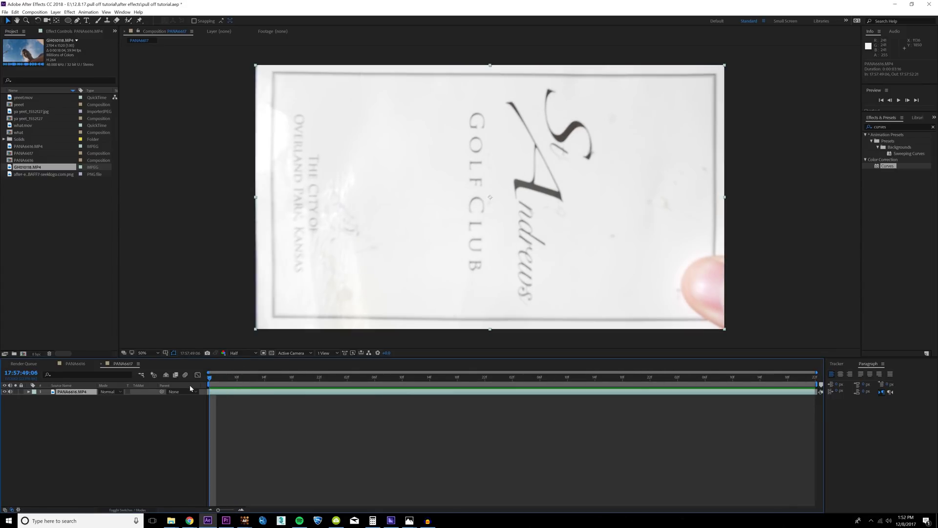
{"action": "key", "text": "ctrl+m"}
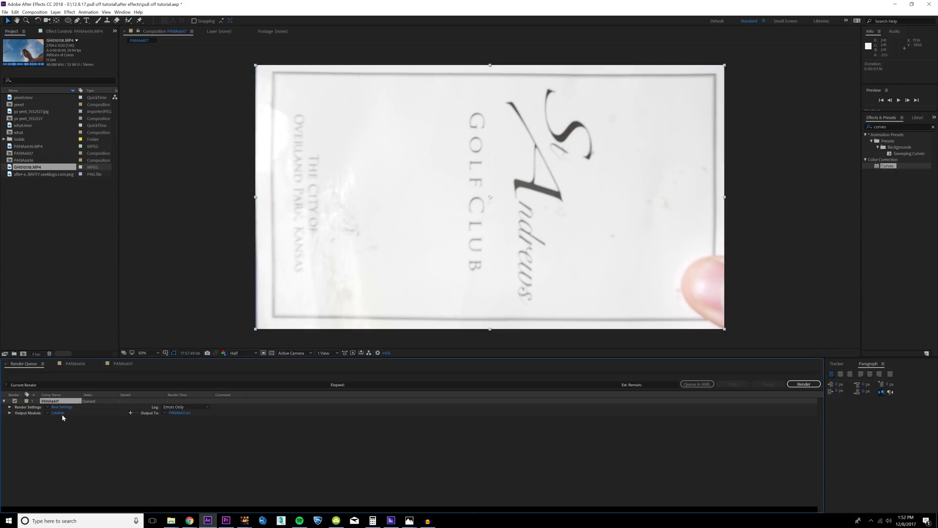
{"action": "left_click", "coordinate": [58, 413]}
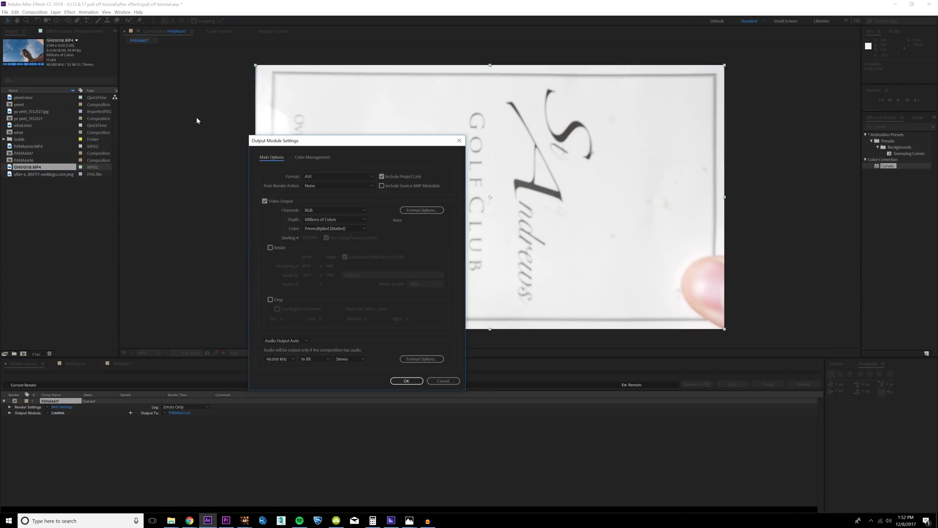
{"action": "left_click", "coordinate": [327, 177]}
{"action": "left_click", "coordinate": [333, 215]}
{"action": "left_click", "coordinate": [433, 210]}
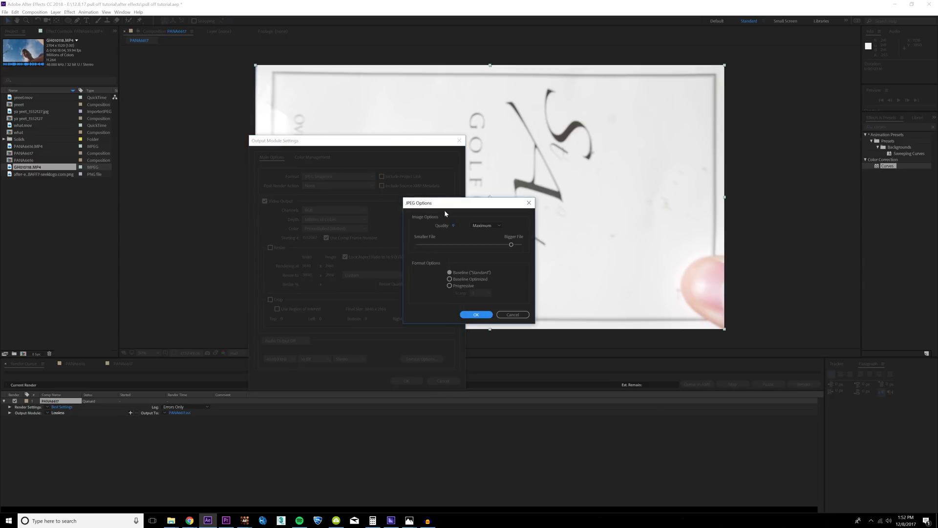
{"action": "left_click", "coordinate": [511, 244]}
{"action": "left_click", "coordinate": [476, 314]}
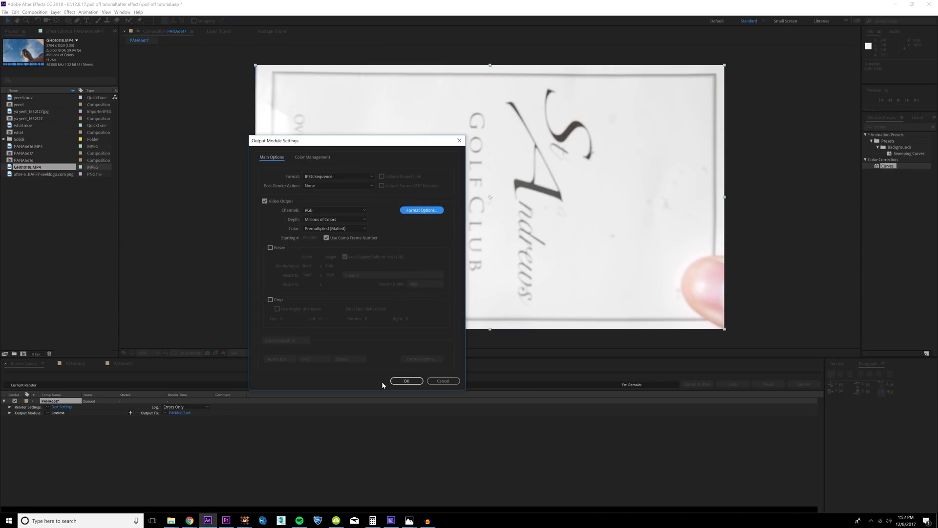
{"action": "left_click", "coordinate": [407, 382]}
Set the output to the "sequence yo" folder with the file name "postcard effect" and render the sequence
{"action": "left_click", "coordinate": [179, 413]}
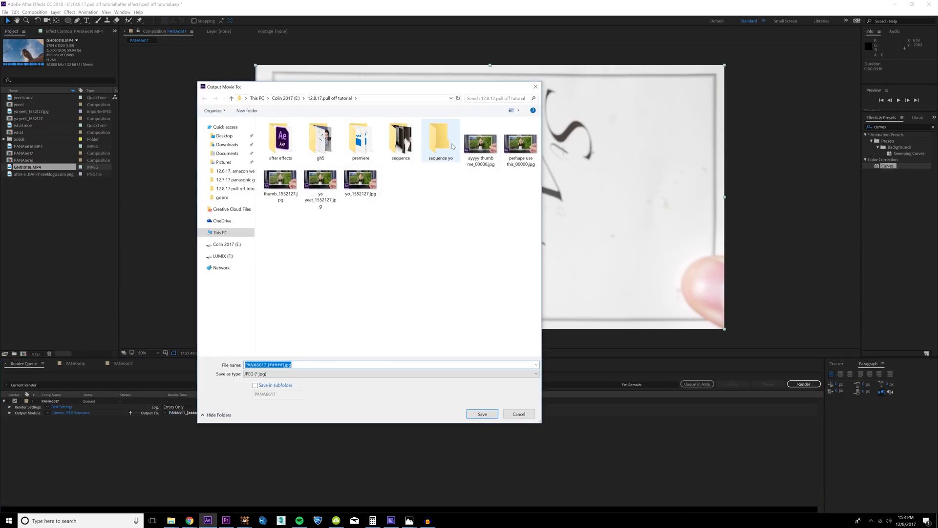
{"action": "key", "text": "ctrl+a"}
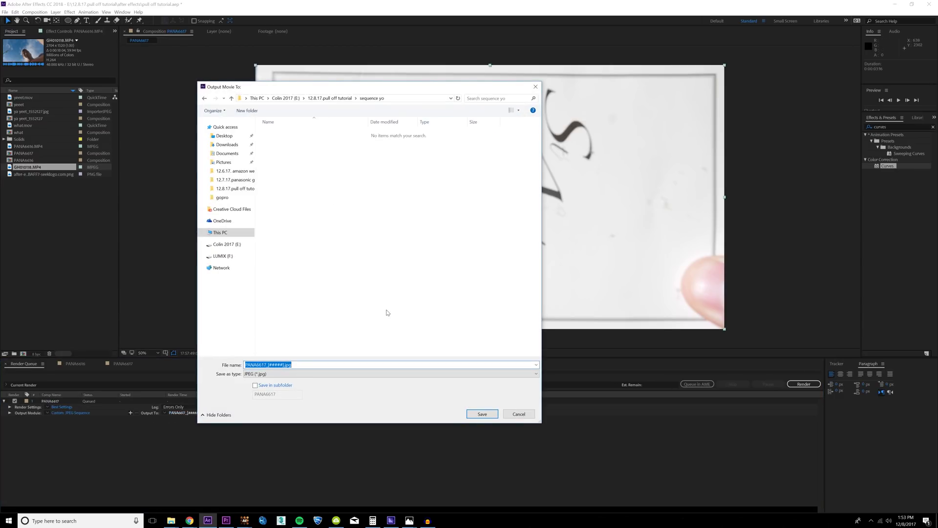
{"action": "type", "text": "postcard effect"}
{"action": "key", "text": "Return"}
{"action": "left_click", "coordinate": [804, 384]}
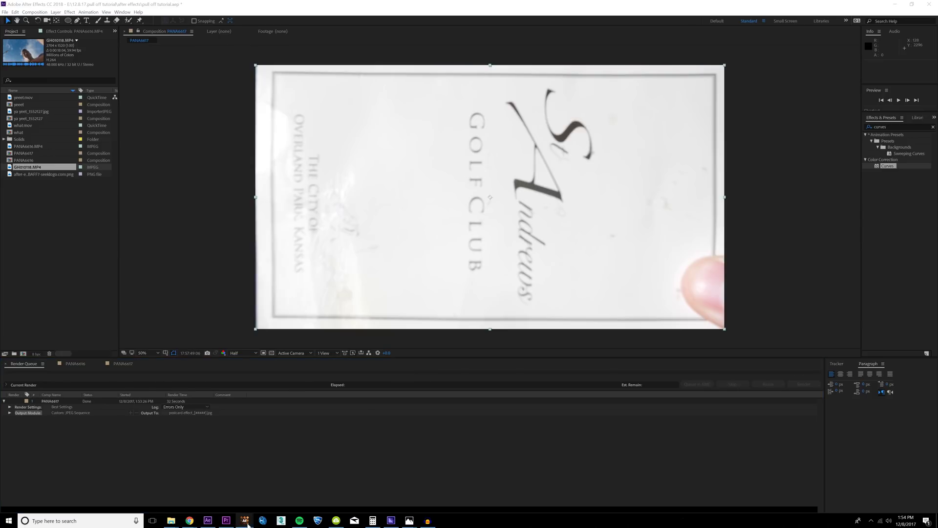
Switch to mocha AE and create a project from the image sequence starting with postcard effect_1552062.jpg in the "sequence yo" folder
{"action": "mouse_move", "coordinate": [248, 524]}
{"action": "left_click", "coordinate": [178, 491]}
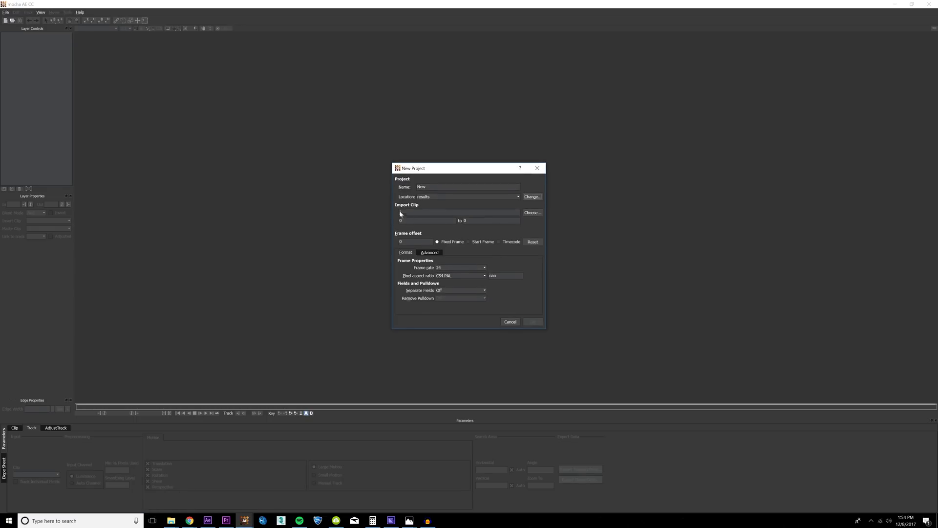
{"action": "left_click", "coordinate": [532, 214]}
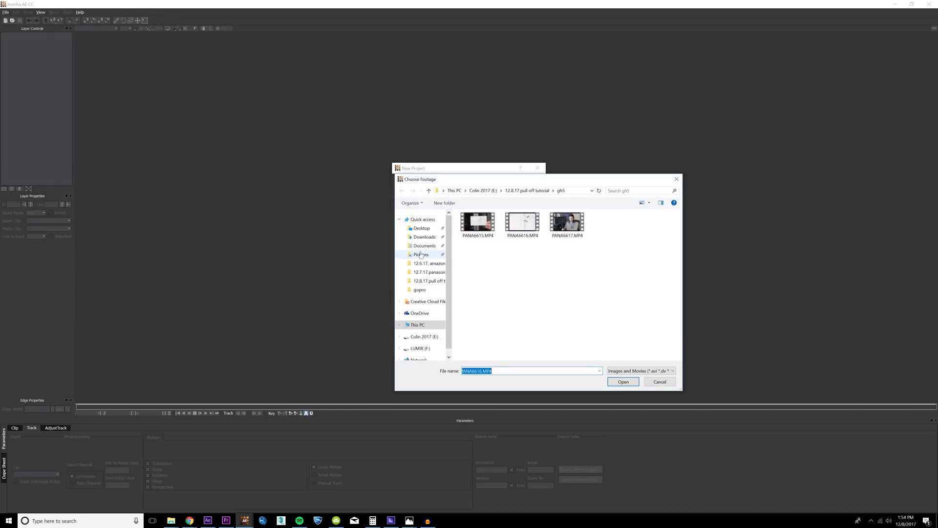
{"action": "double_click", "coordinate": [655, 234]}
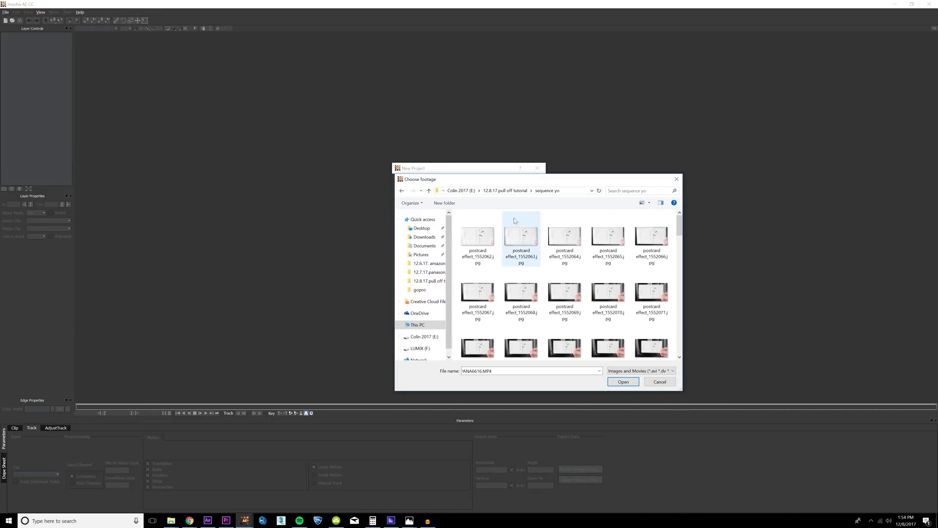
{"action": "left_click", "coordinate": [417, 199]}
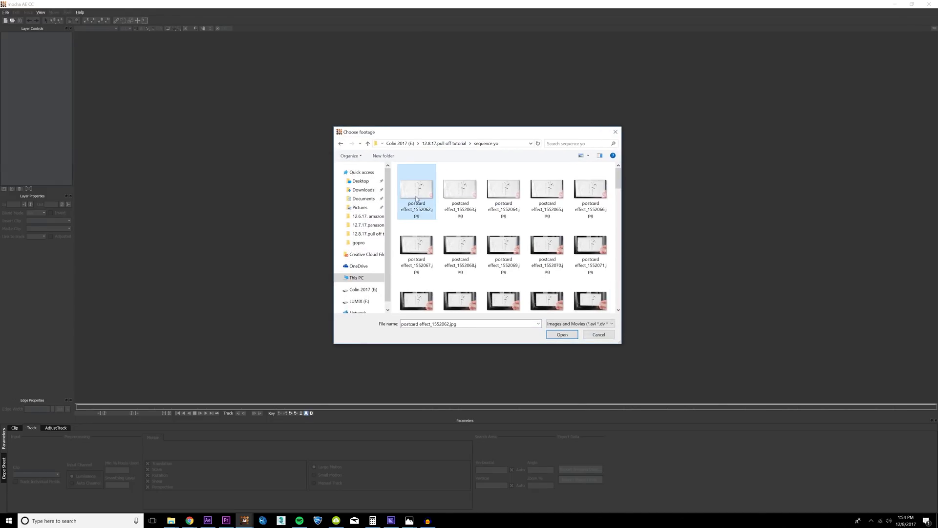
{"action": "left_click", "coordinate": [561, 335]}
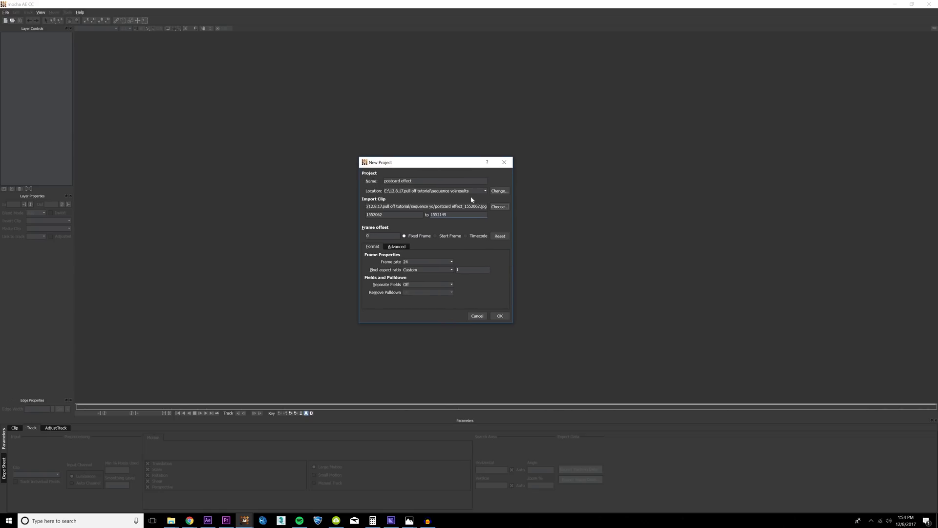
{"action": "left_click", "coordinate": [500, 316]}
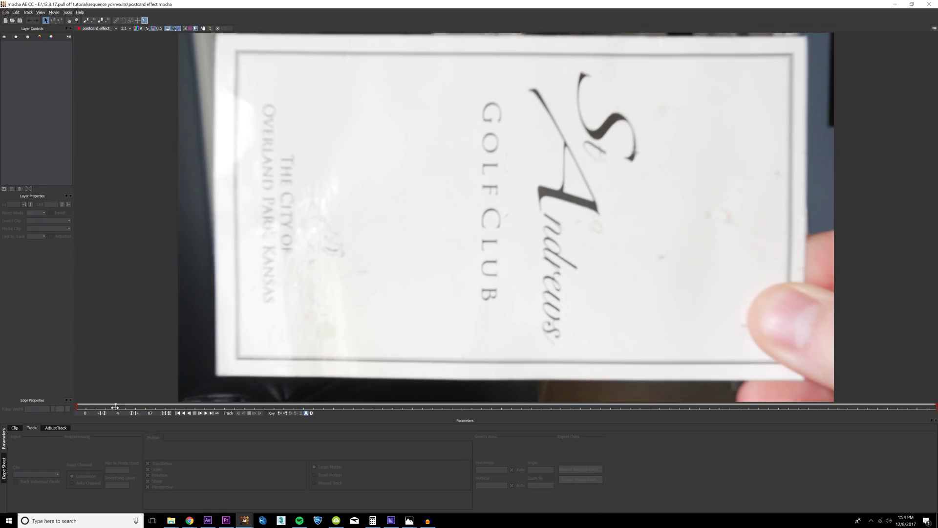
Outline the "St A" lettering on the card with an X-spline at the first frame and track it forward through the clip
{"action": "left_click_drag", "start_coordinate": [115, 407], "coordinate": [353, 407]}
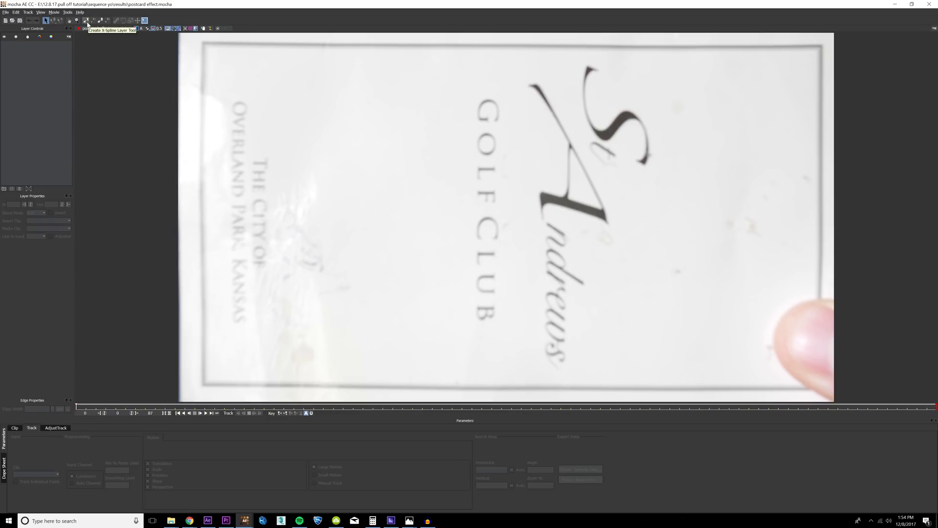
{"action": "left_click", "coordinate": [87, 21]}
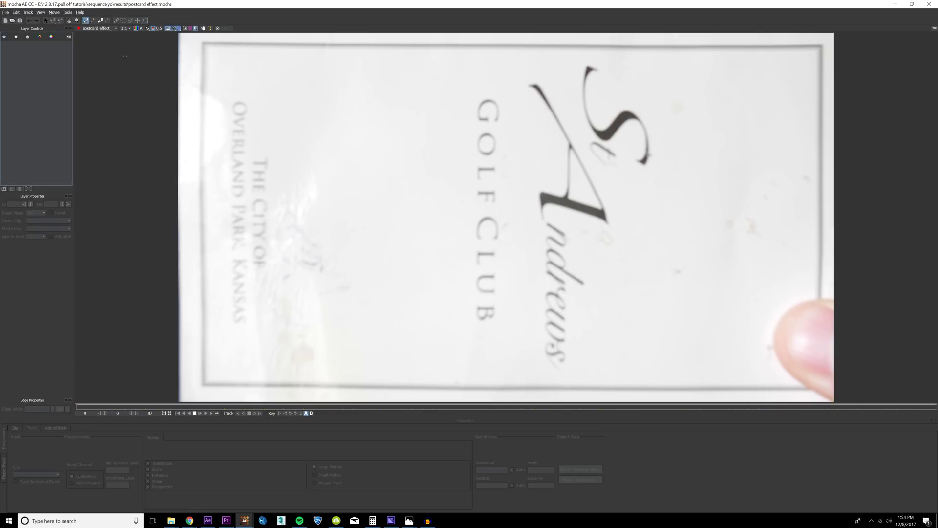
{"action": "left_click", "coordinate": [535, 85]}
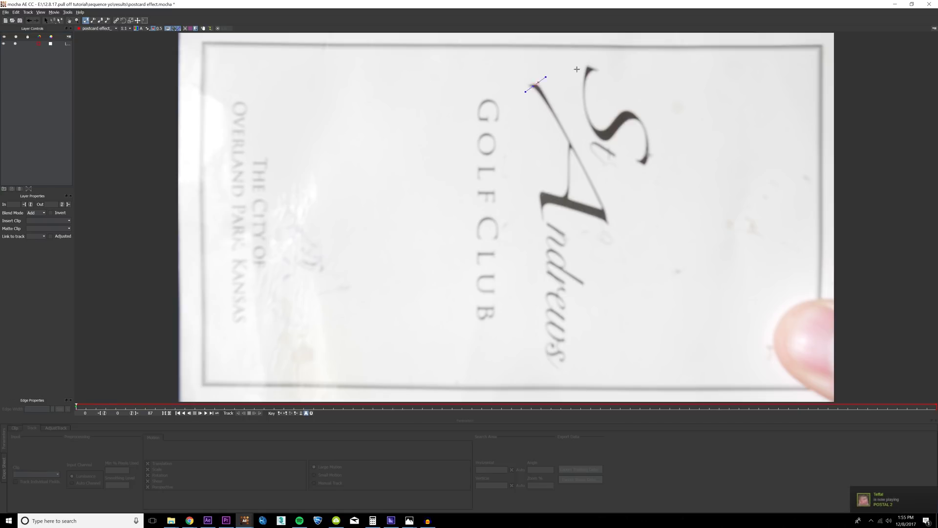
{"action": "left_click", "coordinate": [643, 162]}
{"action": "left_click", "coordinate": [607, 215]}
{"action": "left_click", "coordinate": [544, 206]}
{"action": "left_click_drag", "start_coordinate": [542, 206], "coordinate": [542, 205]}
{"action": "right_click", "coordinate": [541, 194]}
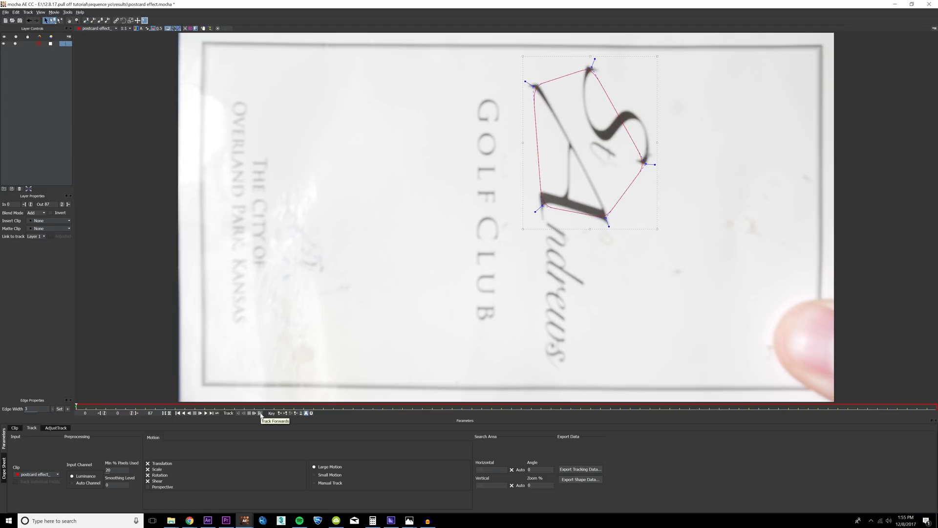
{"action": "left_click", "coordinate": [261, 414]}
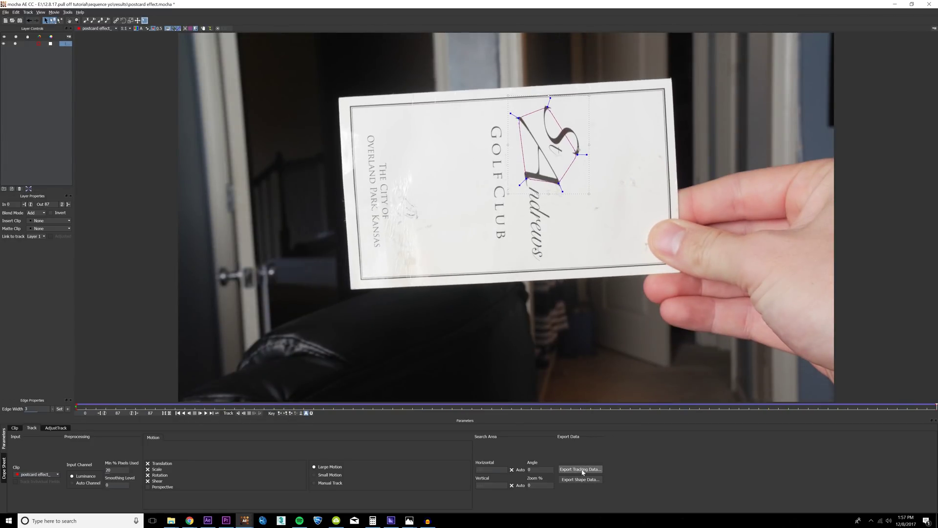
Copy the tracking data to the clipboard as After Effects Transform Data (position, scale and rotation)
{"action": "left_click", "coordinate": [581, 470]}
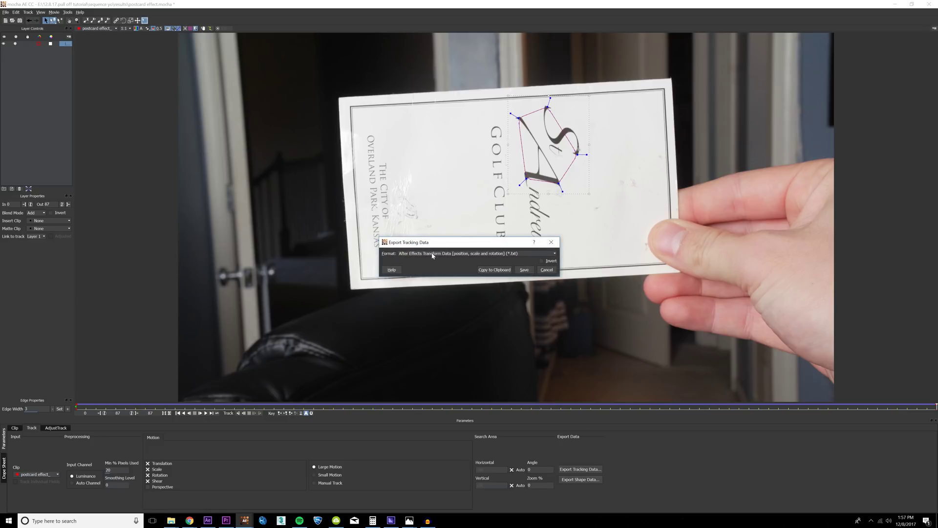
{"action": "left_click_drag", "start_coordinate": [464, 242], "coordinate": [442, 227]}
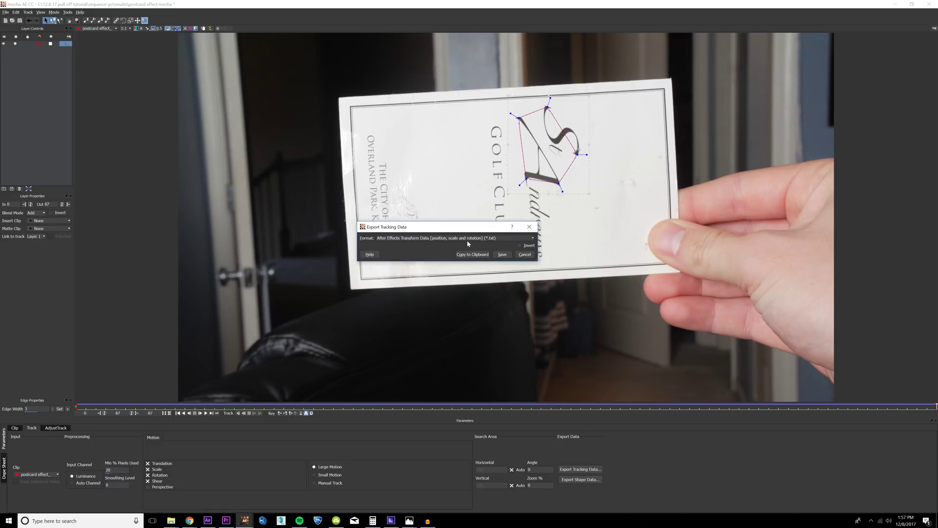
{"action": "left_click", "coordinate": [458, 239]}
{"action": "left_click", "coordinate": [464, 254]}
{"action": "left_click", "coordinate": [466, 254]}
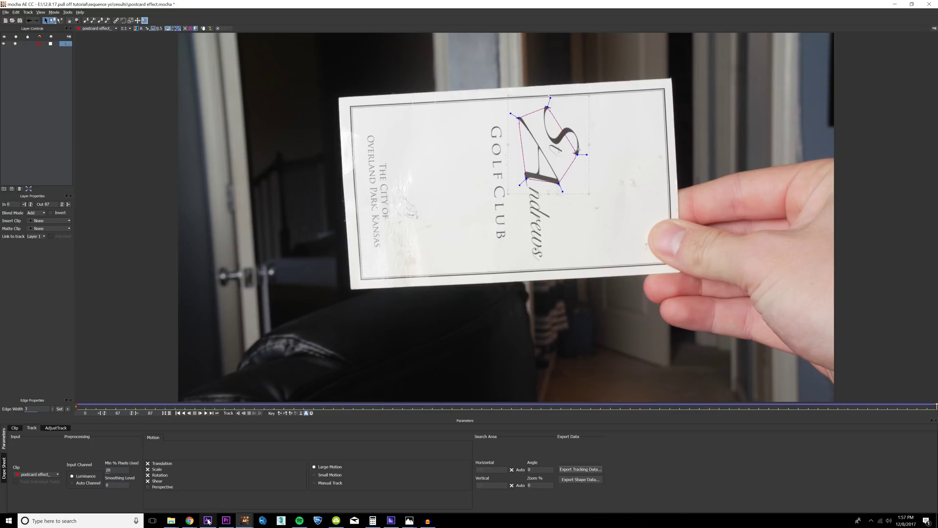
Switch to After Effects and add a new null object above the PANA6616.MP4 layer
{"action": "left_click", "coordinate": [208, 521]}
{"action": "left_click", "coordinate": [76, 419]}
{"action": "right_click", "coordinate": [77, 413]}
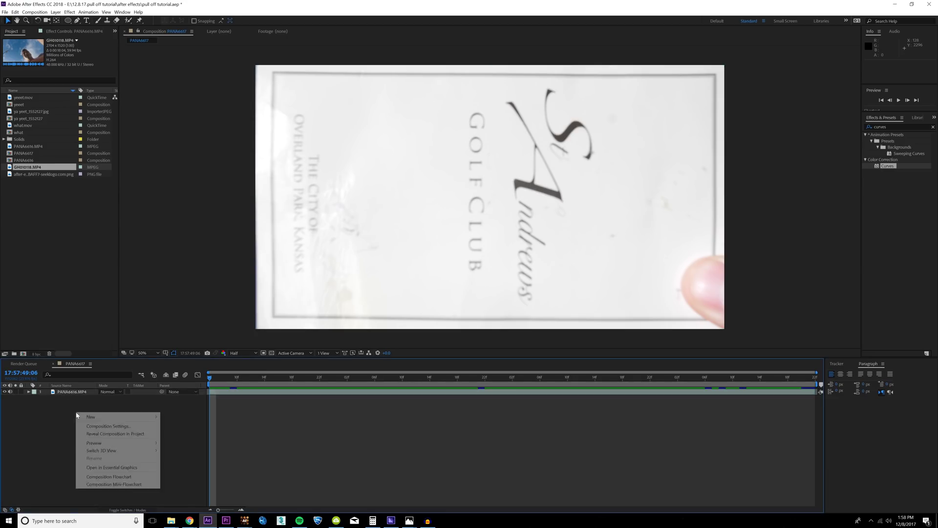
{"action": "left_click", "coordinate": [56, 12]}
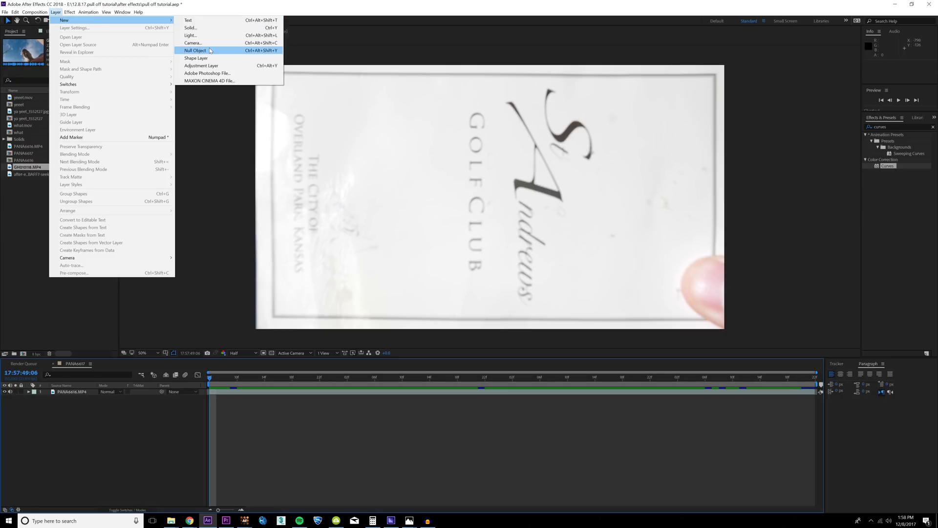
{"action": "left_click", "coordinate": [127, 433]}
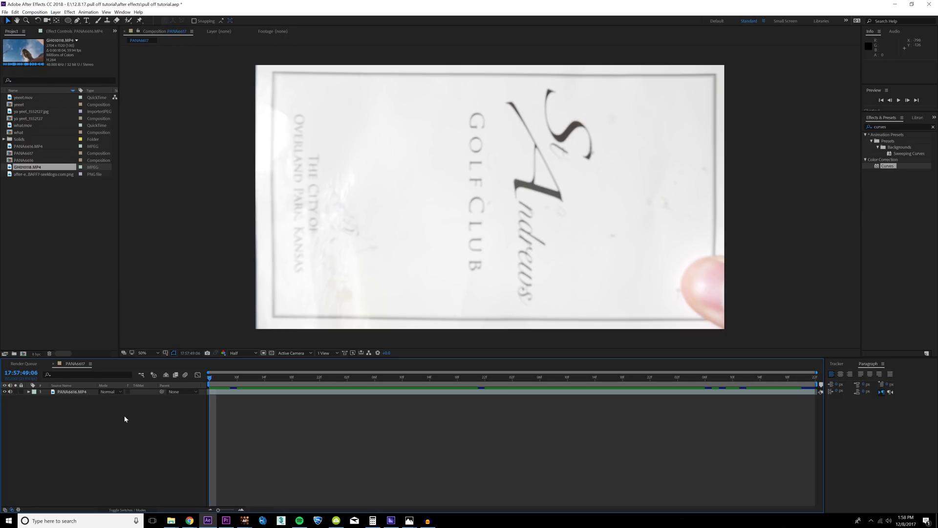
{"action": "key", "text": "ctrl+alt+shift+y"}
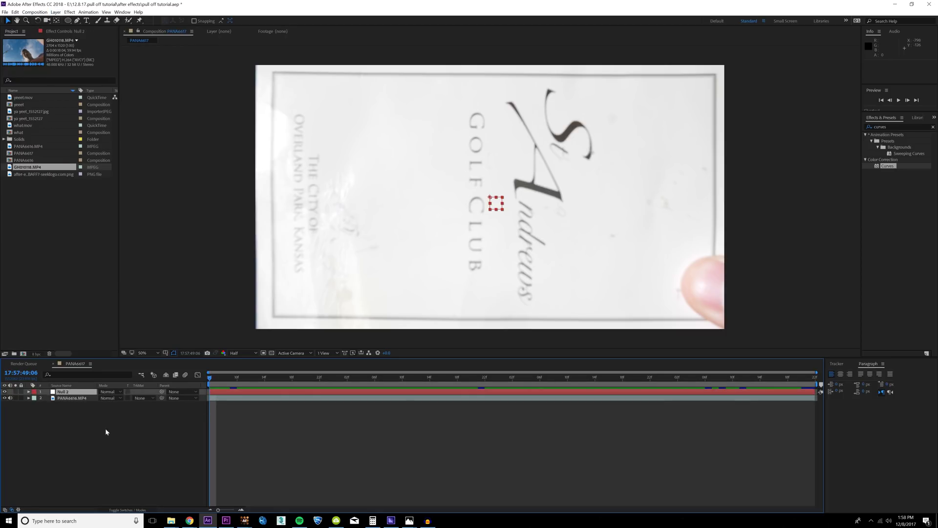
Paste the copied mocha tracking data onto Null 2 at the first frame and play through the clip to check its motion
{"action": "left_click", "coordinate": [106, 431]}
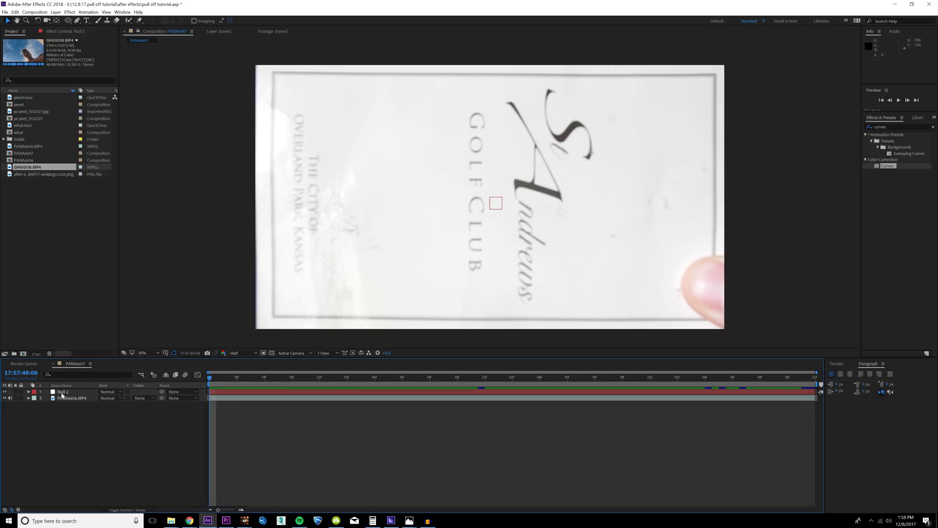
{"action": "left_click", "coordinate": [68, 392]}
{"action": "key", "text": "ctrl+v"}
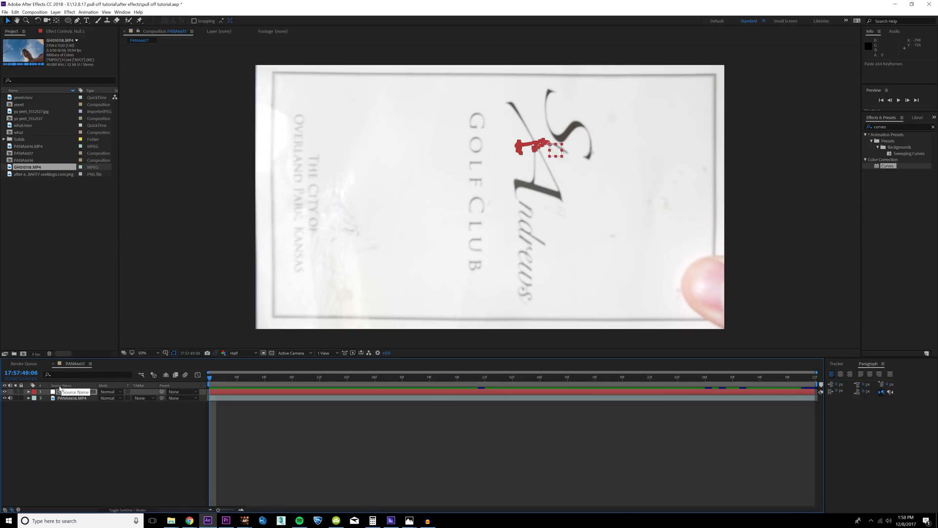
{"action": "left_click", "coordinate": [127, 427]}
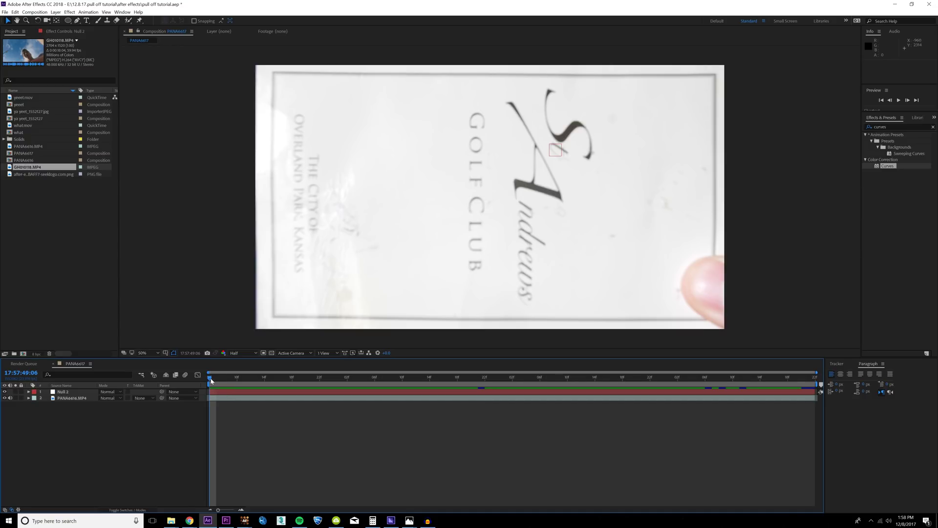
{"action": "left_click_drag", "start_coordinate": [211, 380], "coordinate": [258, 384]}
{"action": "left_click", "coordinate": [258, 392]}
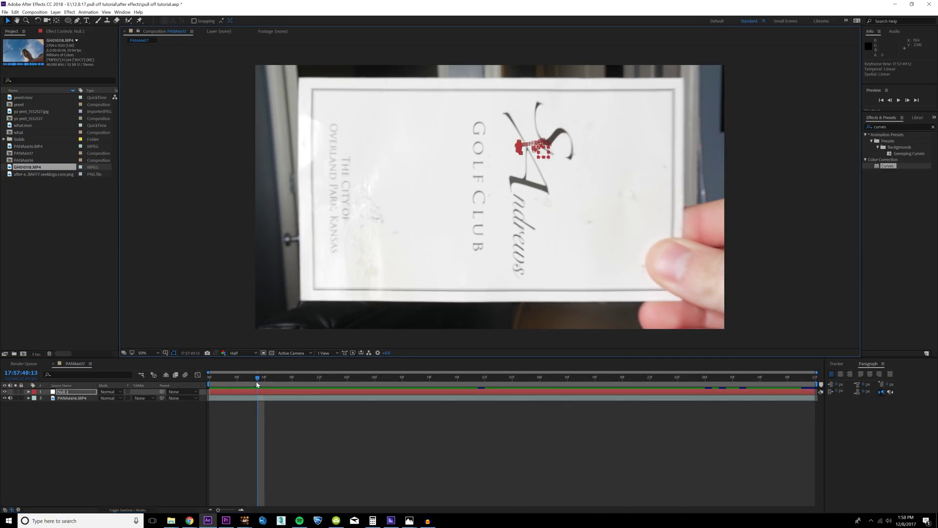
{"action": "key", "text": "space"}
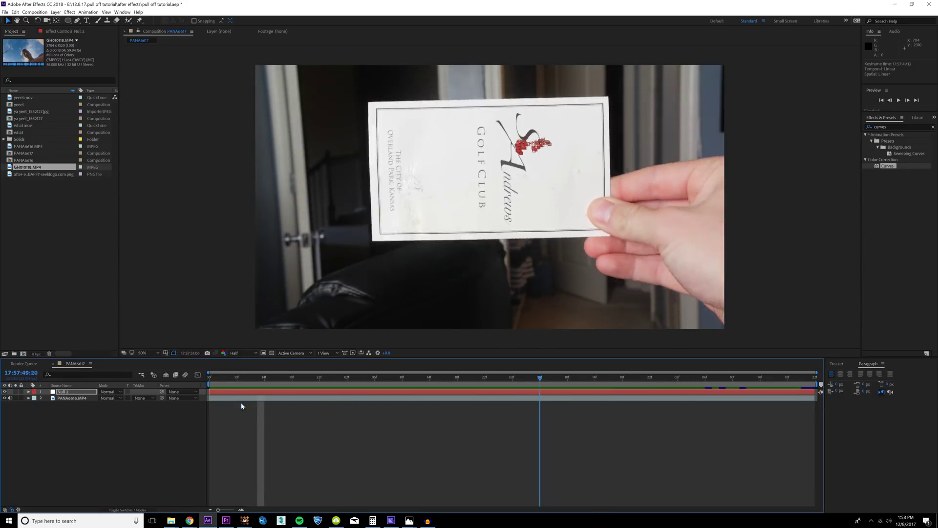
{"action": "left_click_drag", "start_coordinate": [242, 406], "coordinate": [676, 386]}
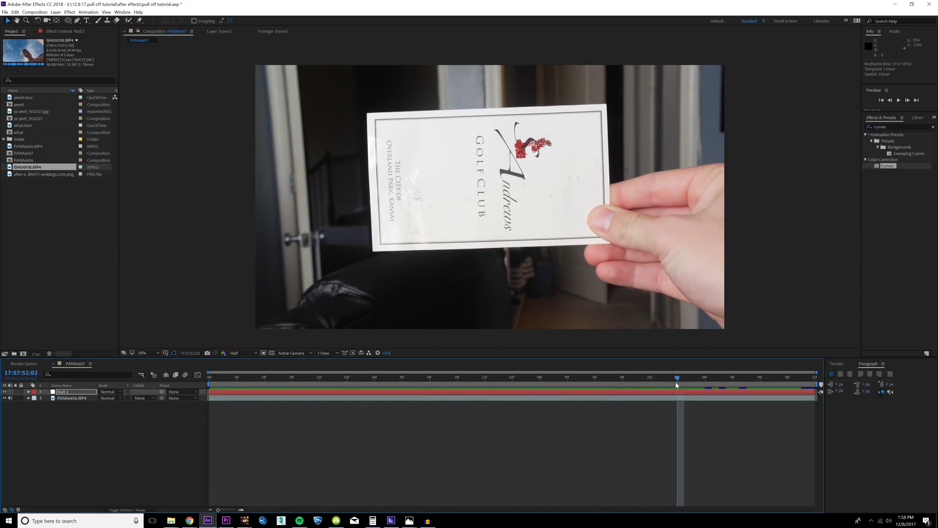
{"action": "key", "text": "Home"}
Lengthen the composition by setting the seconds value of its duration to 10
{"action": "left_click", "coordinate": [41, 12]}
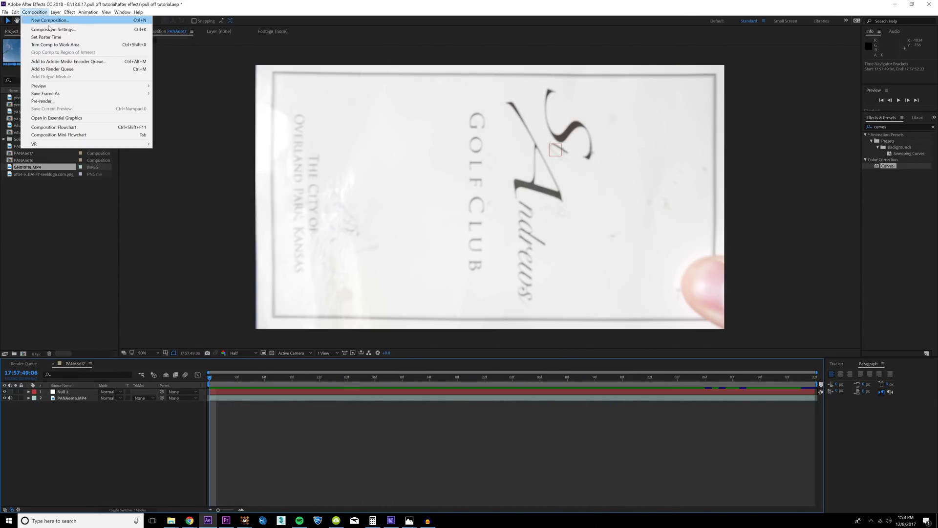
{"action": "left_click", "coordinate": [50, 29]}
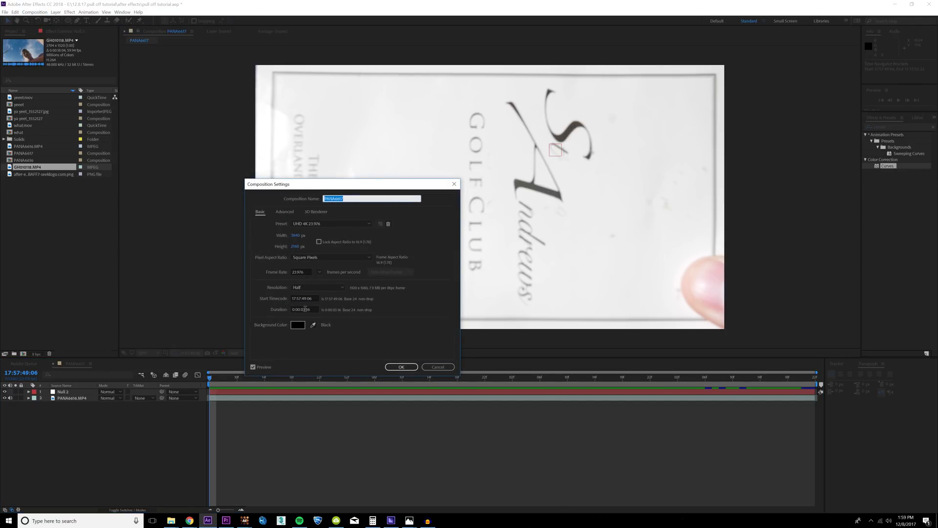
{"action": "double_click", "coordinate": [305, 309]}
{"action": "type", "text": "10"}
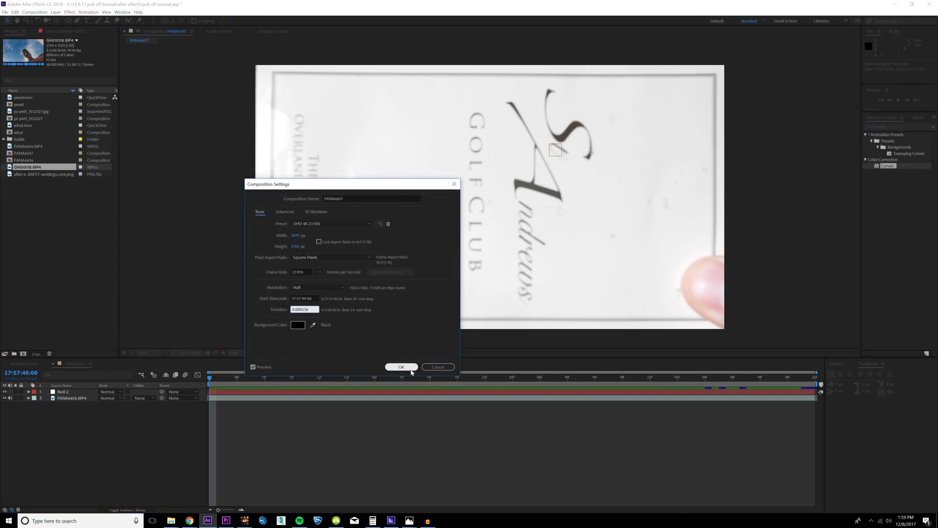
{"action": "left_click", "coordinate": [410, 368]}
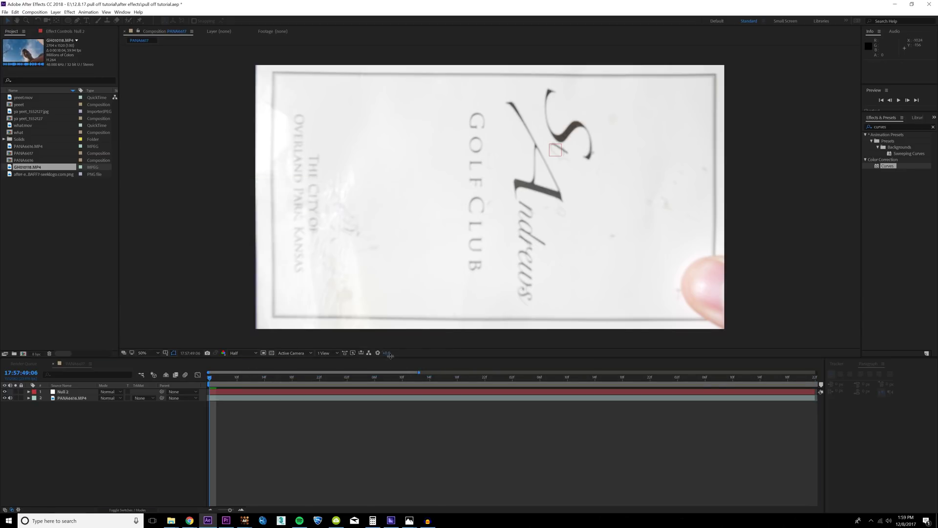
Move the Null 2 and PANA6616.MP4 layers together in time so that both finish at the end of the composition
{"action": "left_click", "coordinate": [73, 392]}
{"action": "key", "text": "semicolon"}
{"action": "left_click", "coordinate": [139, 399], "text": "shift"}
{"action": "left_click_drag", "start_coordinate": [234, 395], "coordinate": [633, 394]}
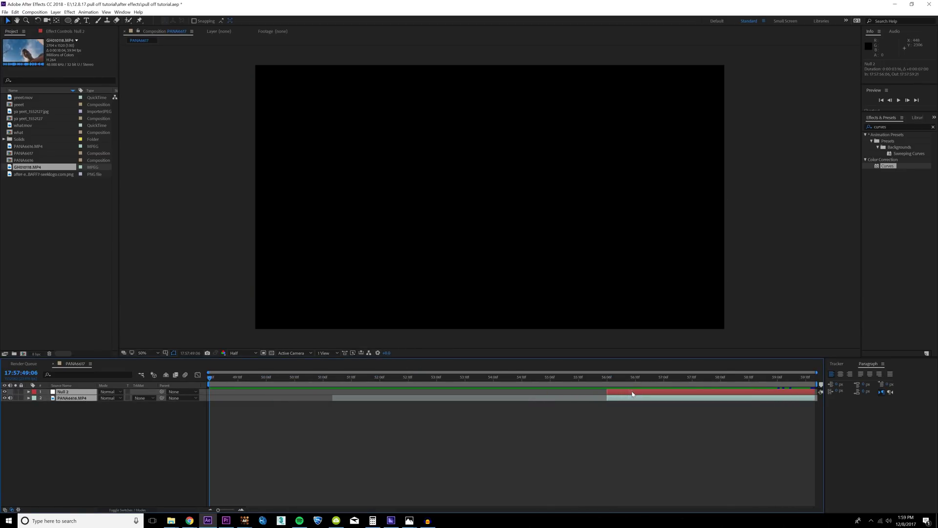
Add GH010118.MP4 as the top layer at the start of the composition and scale it to fill the frame
{"action": "left_click", "coordinate": [31, 210]}
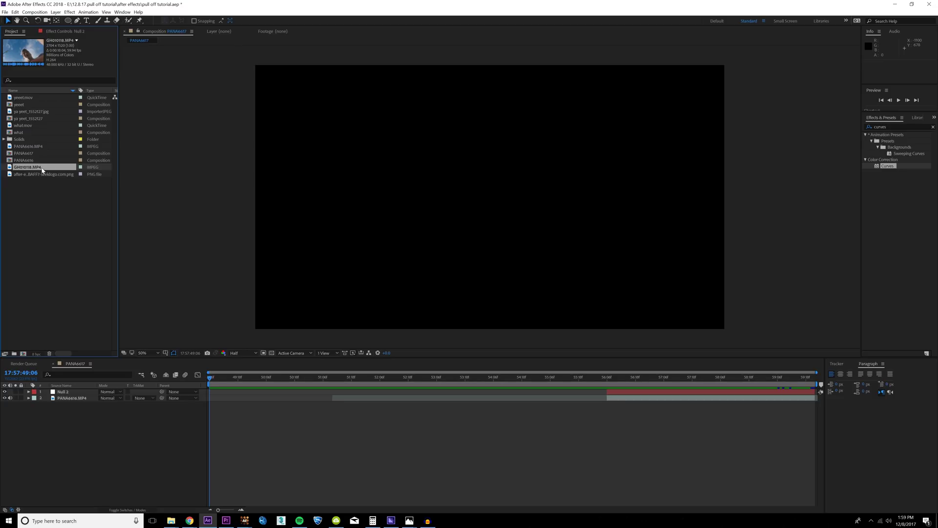
{"action": "left_click_drag", "start_coordinate": [42, 170], "coordinate": [71, 393]}
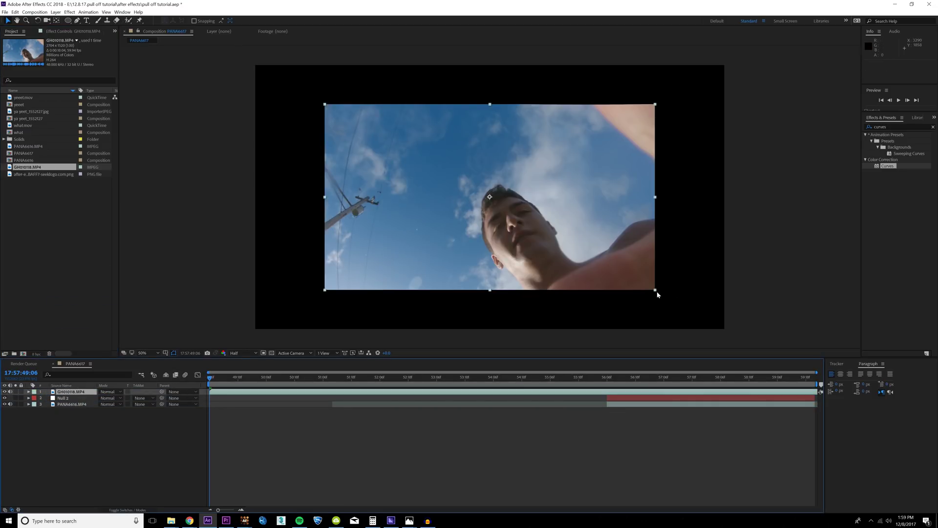
{"action": "left_click_drag", "start_coordinate": [657, 291], "coordinate": [724, 330]}
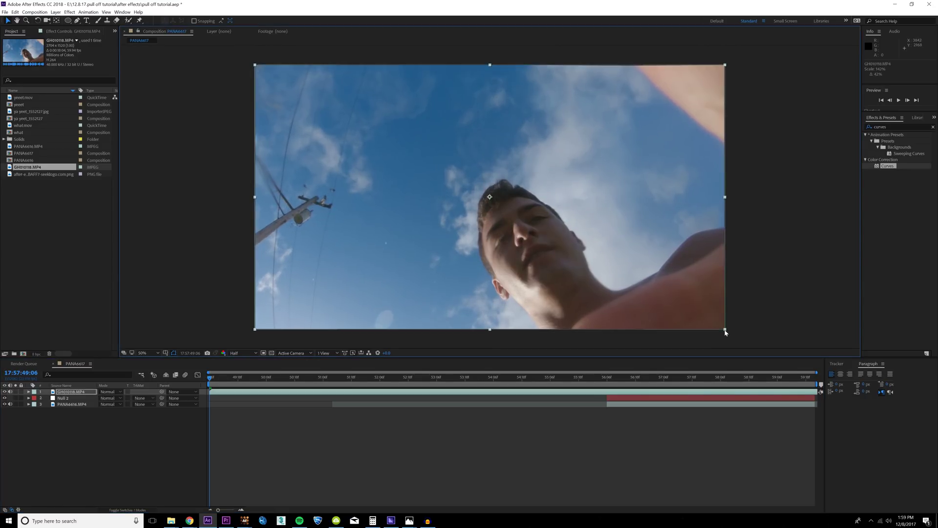
Trim the GH010118.MP4 layer to start at 17:57:53:02 and end at 17:57:54:17
{"action": "left_click_drag", "start_coordinate": [211, 386], "coordinate": [436, 395]}
{"action": "key", "text": "alt+bracketleft"}
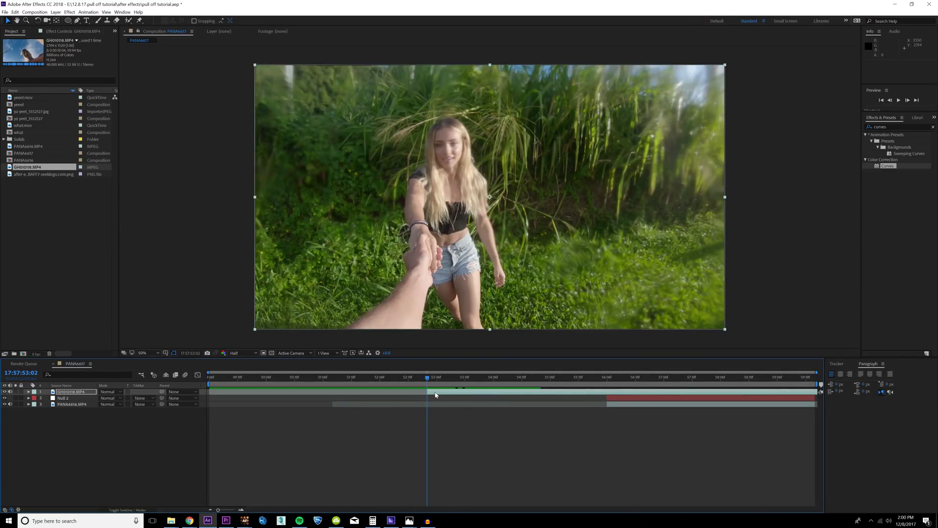
{"action": "left_click_drag", "start_coordinate": [429, 381], "coordinate": [520, 387]}
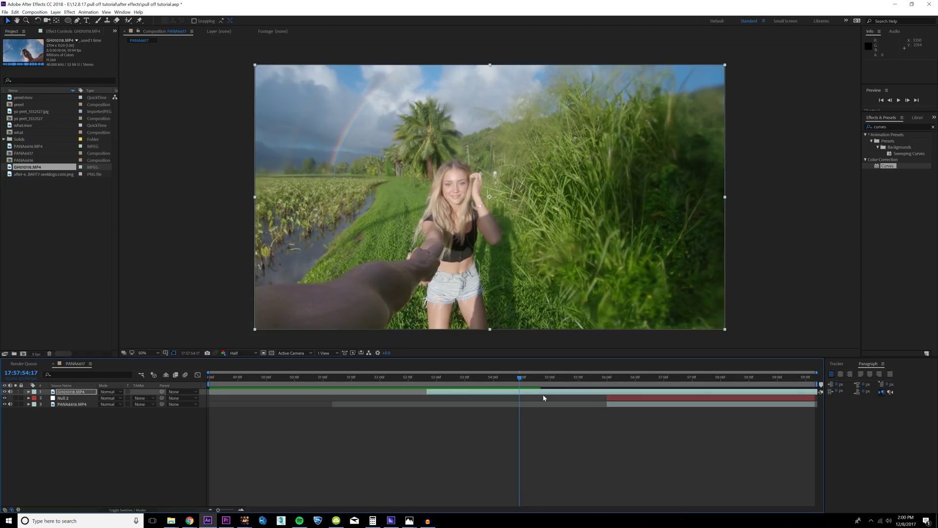
{"action": "key", "text": "alt+]"}
Apply Freeze On Last Frame to the GH010118.MP4 layer
{"action": "key", "text": "equal"}
{"action": "key", "text": "equal"}
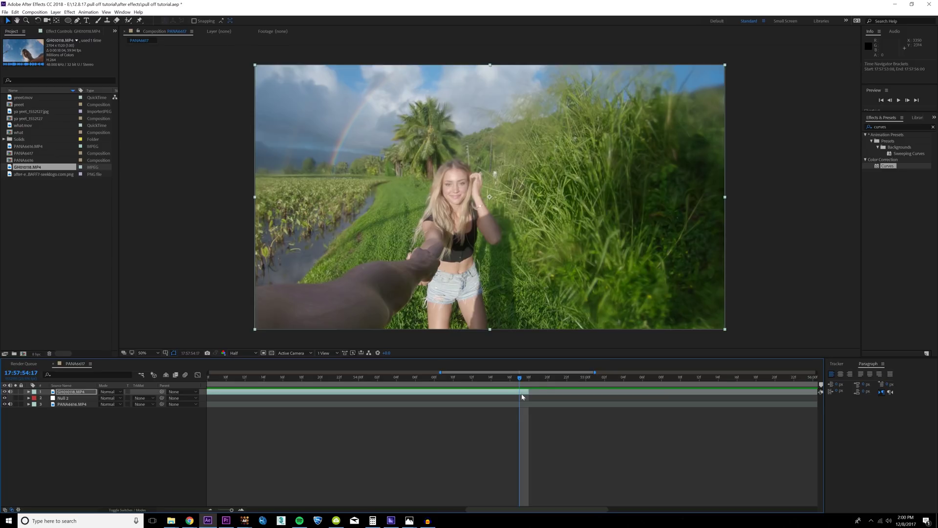
{"action": "right_click", "coordinate": [518, 395]}
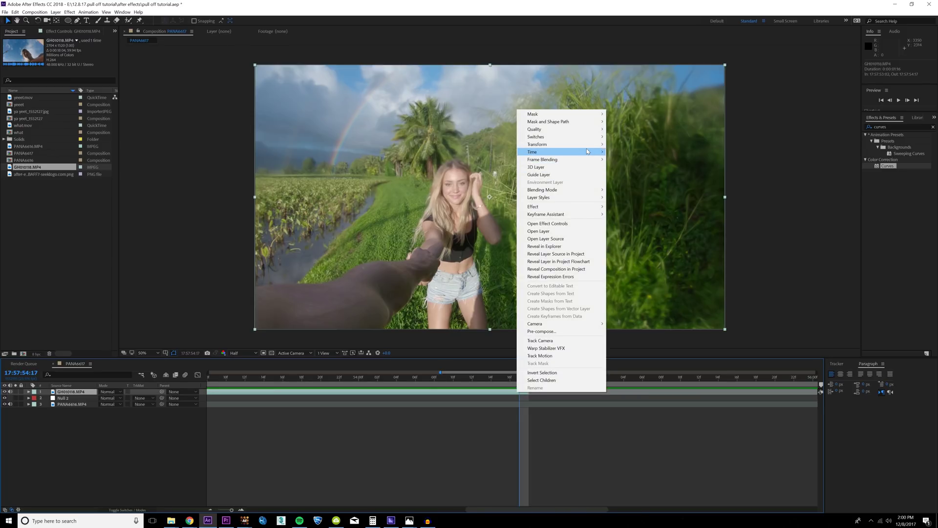
{"action": "mouse_move", "coordinate": [562, 151]}
{"action": "left_click", "coordinate": [636, 182]}
{"action": "left_click", "coordinate": [525, 424]}
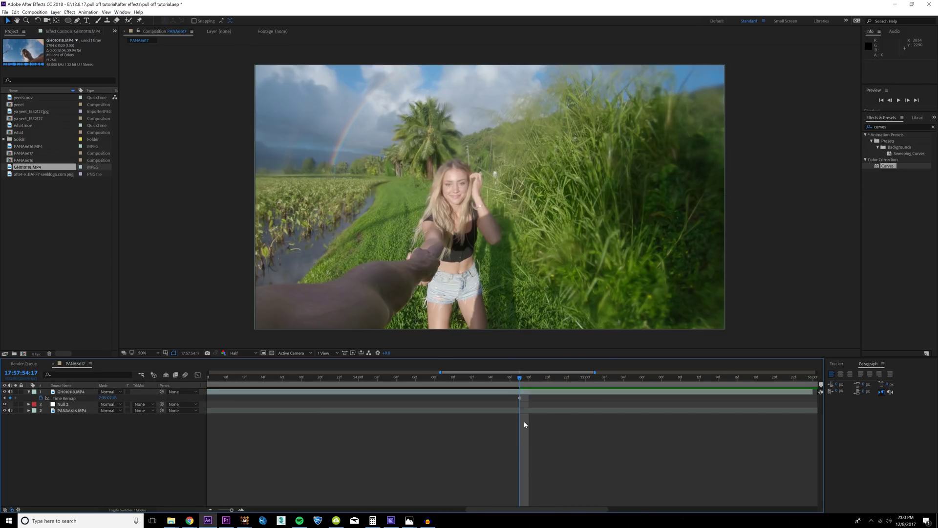
Move the GH010118.MP4 layer in time so its freeze keyframe lines up with the start of the PANA6616.MP4 clip
{"action": "key", "text": "minus"}
{"action": "key", "text": "minus"}
{"action": "left_click", "coordinate": [427, 381]}
{"action": "left_click_drag", "start_coordinate": [428, 386], "coordinate": [520, 393]}
{"action": "key", "text": "equal"}
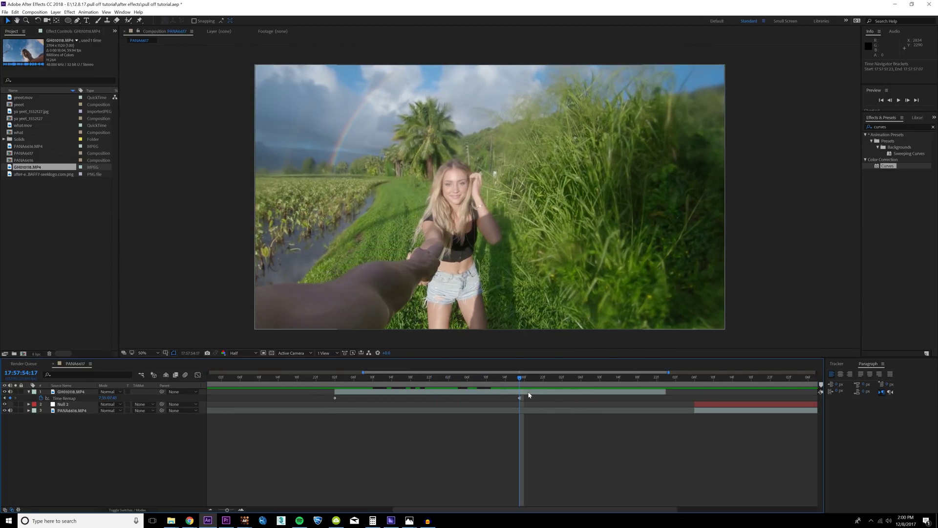
{"action": "left_click", "coordinate": [529, 392]}
{"action": "left_click_drag", "start_coordinate": [529, 395], "coordinate": [698, 430]}
{"action": "left_click", "coordinate": [696, 385]}
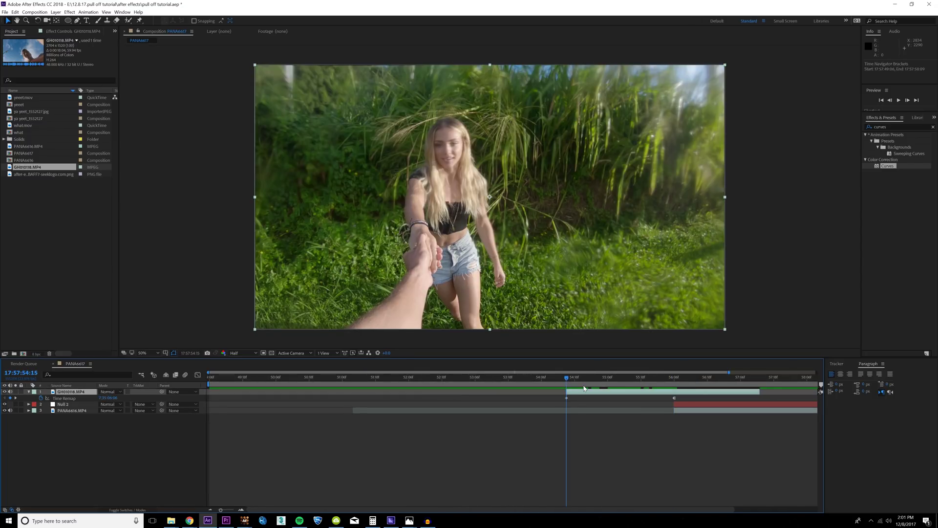
Start the work area at 17:57:54:15 and trim the composition to it
{"action": "key", "text": "b"}
{"action": "right_click", "coordinate": [592, 387]}
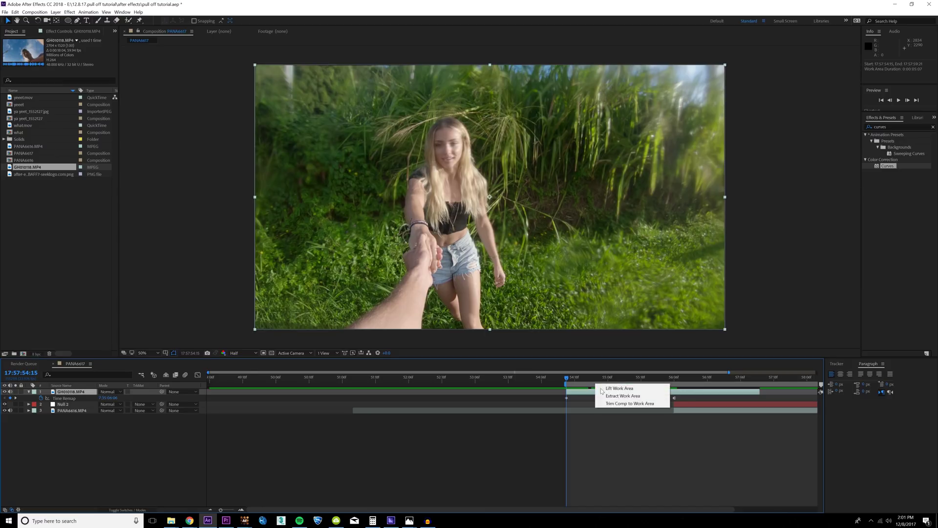
{"action": "left_click", "coordinate": [631, 405]}
At 17:57:56:06, where the card clip begins, parent the GH010118.MP4 layer to Null 2
{"action": "left_click_drag", "start_coordinate": [386, 379], "coordinate": [396, 386]}
{"action": "left_click", "coordinate": [88, 393]}
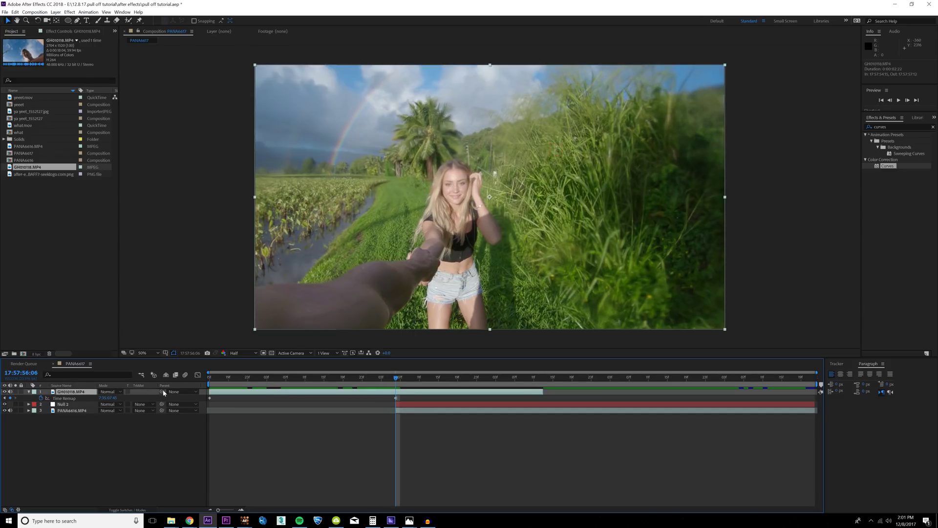
{"action": "left_click_drag", "start_coordinate": [117, 398], "coordinate": [92, 403]}
Extend the frozen GH010118.MP4 layer to the end of the composition and scrub through to check how it follows the card
{"action": "left_click_drag", "start_coordinate": [352, 379], "coordinate": [817, 392]}
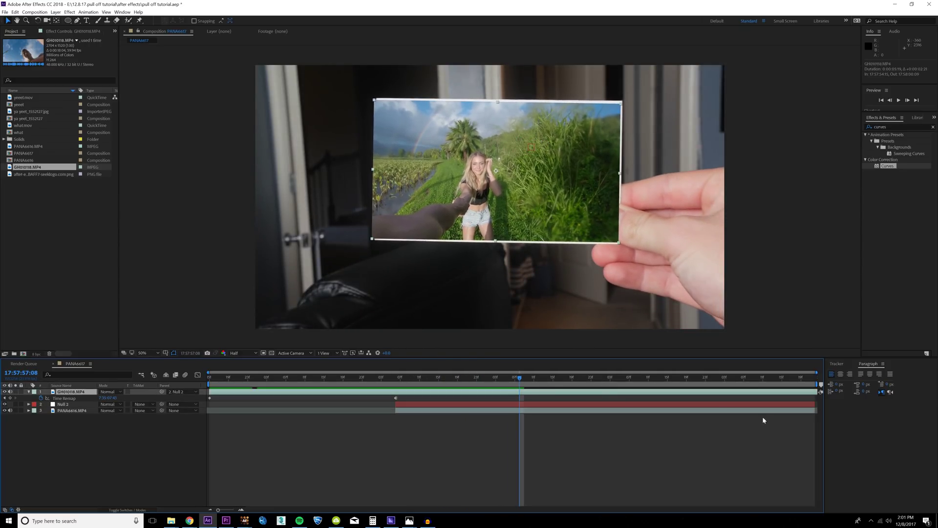
{"action": "left_click_drag", "start_coordinate": [517, 380], "coordinate": [647, 393]}
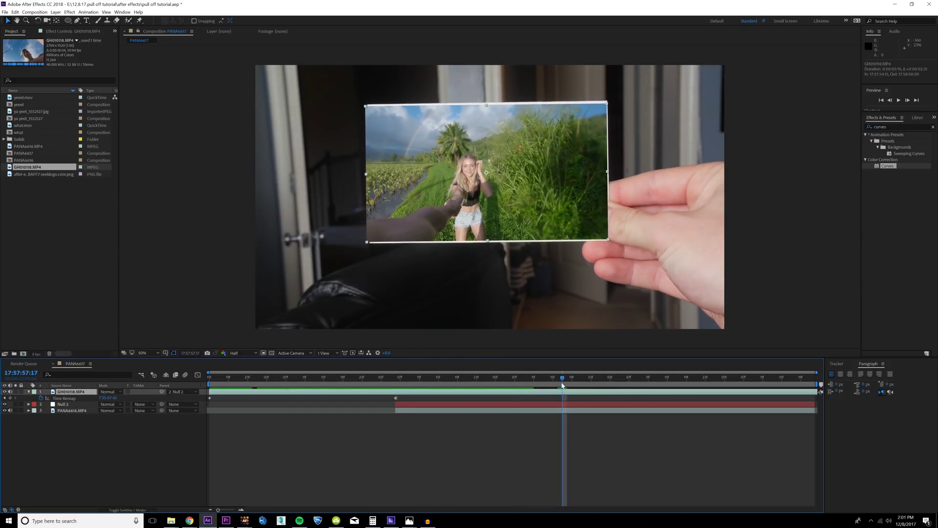
{"action": "left_click_drag", "start_coordinate": [562, 386], "coordinate": [467, 411]}
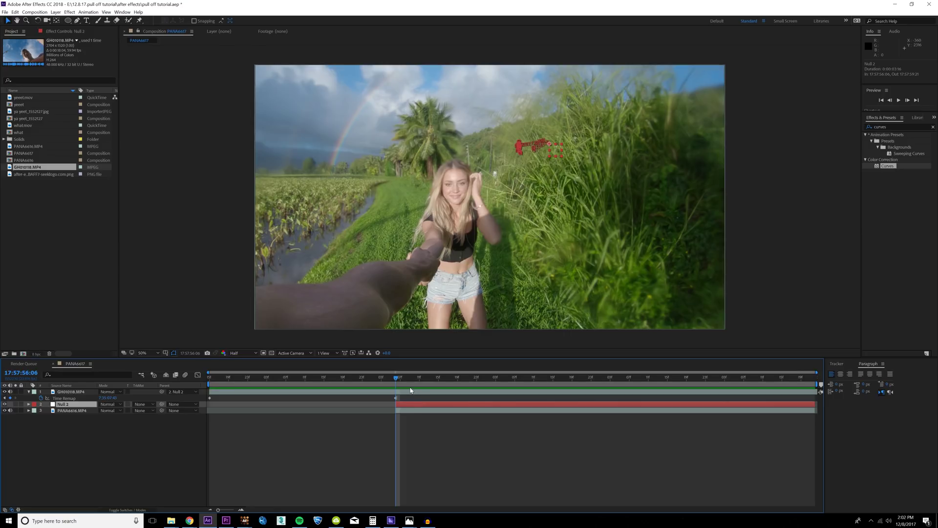
Add a rectangular mask covering the entire GH010118.MP4 layer
{"action": "left_click", "coordinate": [68, 392]}
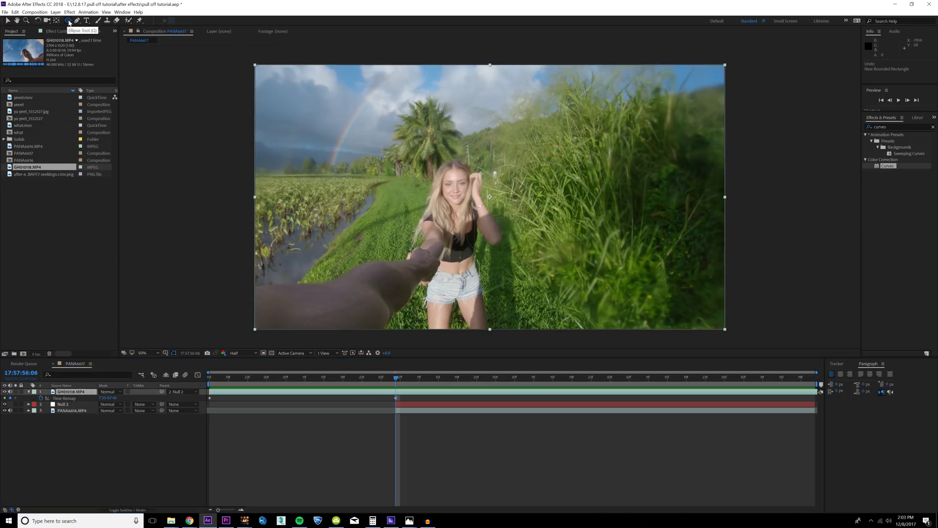
{"action": "left_click_drag", "start_coordinate": [70, 23], "coordinate": [96, 23]}
{"action": "double_click", "coordinate": [69, 21]}
{"action": "key", "text": "v"}
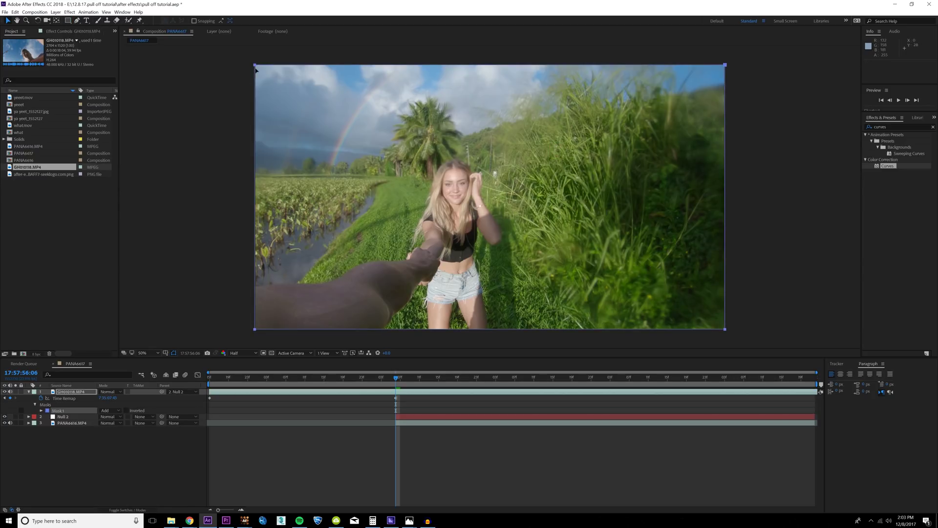
Show the mask's properties and set starting keyframes for Mask Expansion and Mask Feather at 17:57:56:06
{"action": "left_click", "coordinate": [74, 394]}
{"action": "key", "text": "u"}
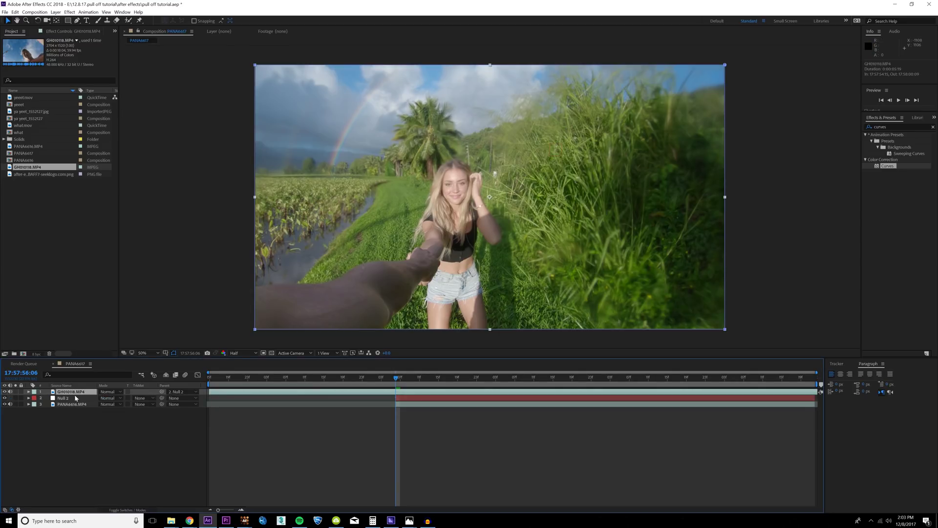
{"action": "key", "text": "m"}
{"action": "key", "text": "m"}
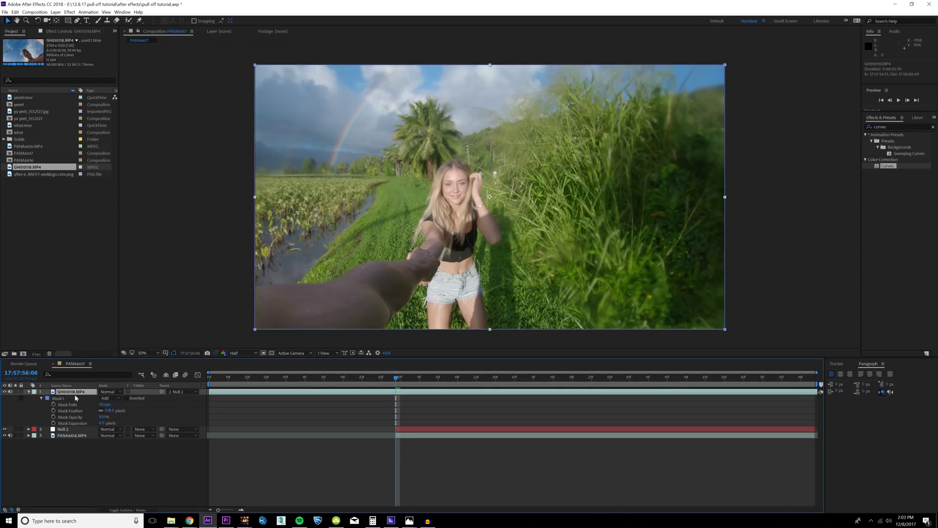
{"action": "left_click", "coordinate": [53, 422]}
{"action": "left_click", "coordinate": [53, 411]}
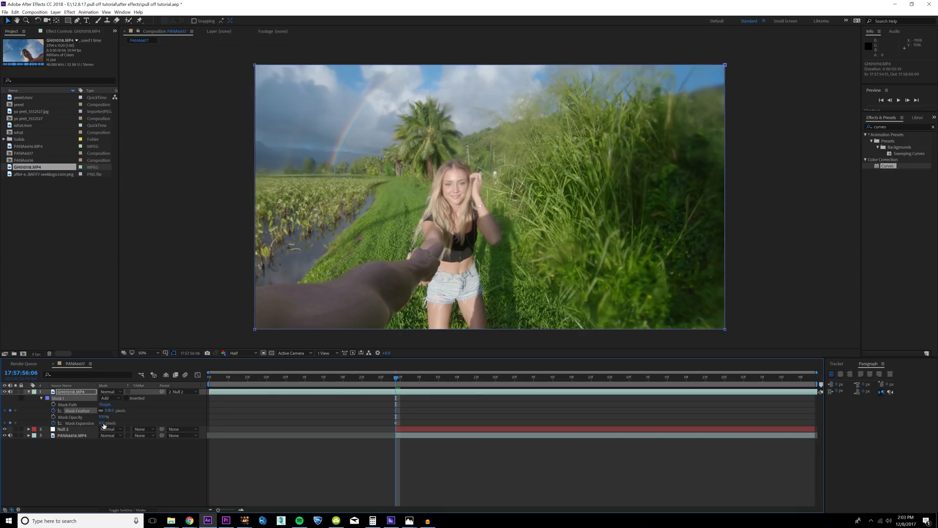
Two frames on, at 17:57:56:08, set Mask Expansion to -25 pixels and Mask Feather to 15 pixels
{"action": "key", "text": "Page_Down"}
{"action": "key", "text": "Page_Down"}
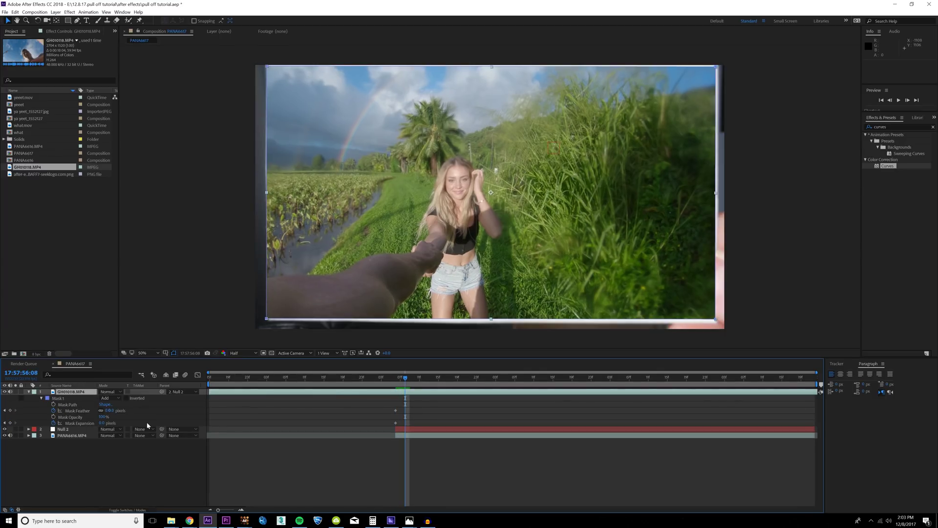
{"action": "left_click", "coordinate": [102, 423]}
{"action": "type", "text": "-25"}
{"action": "key", "text": "Return"}
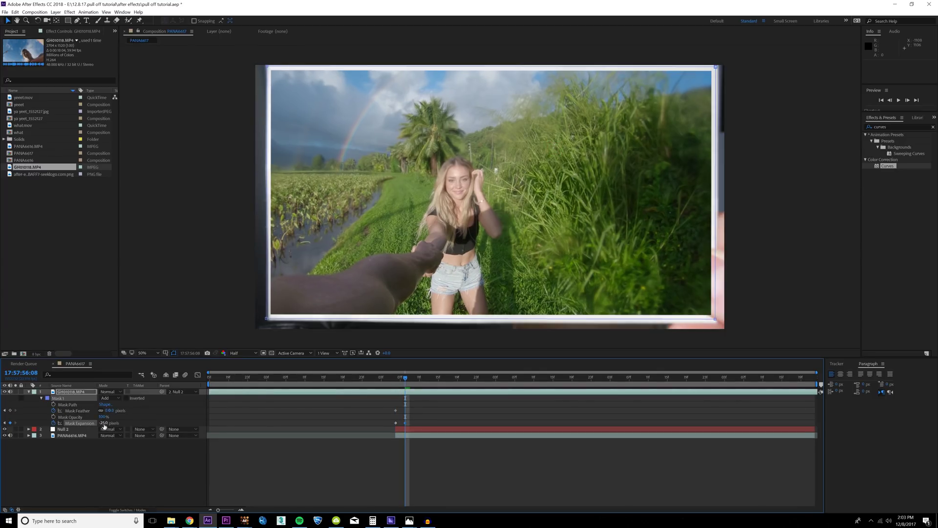
{"action": "left_click", "coordinate": [114, 411]}
{"action": "type", "text": "15"}
{"action": "key", "text": "Return"}
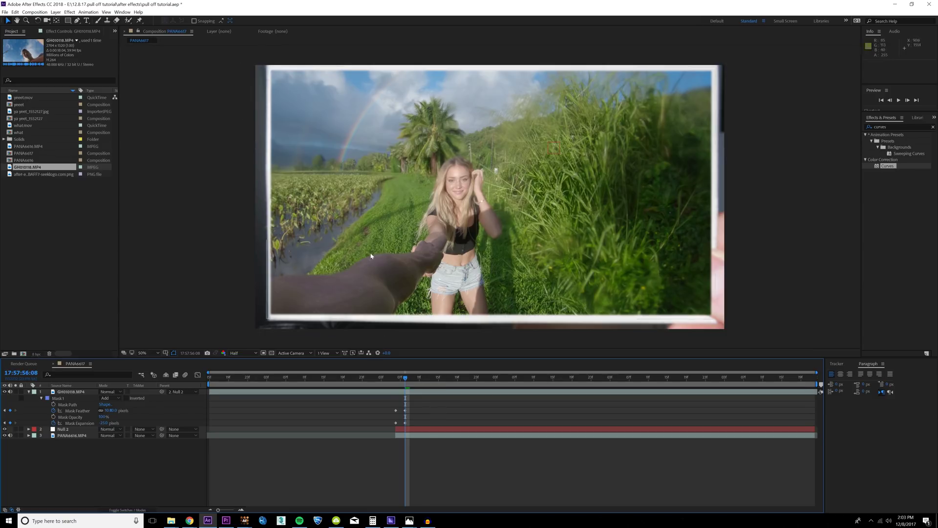
Examine the masked picture's edges on the hand-held card around 17:57:57:01, both close up and with the whole frame fitted
{"action": "left_click_drag", "start_coordinate": [406, 378], "coordinate": [486, 400]}
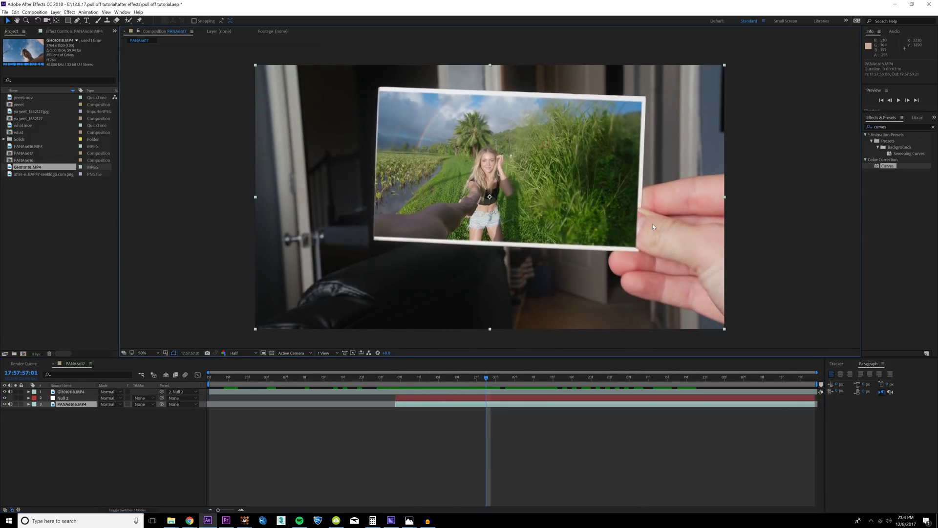
{"action": "scroll", "coordinate": [568, 264], "scroll_direction": "up", "scroll_amount": 1}
{"action": "left_click_drag", "start_coordinate": [638, 220], "coordinate": [484, 194]}
{"action": "scroll", "coordinate": [643, 207], "scroll_direction": "down", "scroll_amount": 2}
{"action": "left_click", "coordinate": [149, 353]}
{"action": "left_click", "coordinate": [151, 362]}
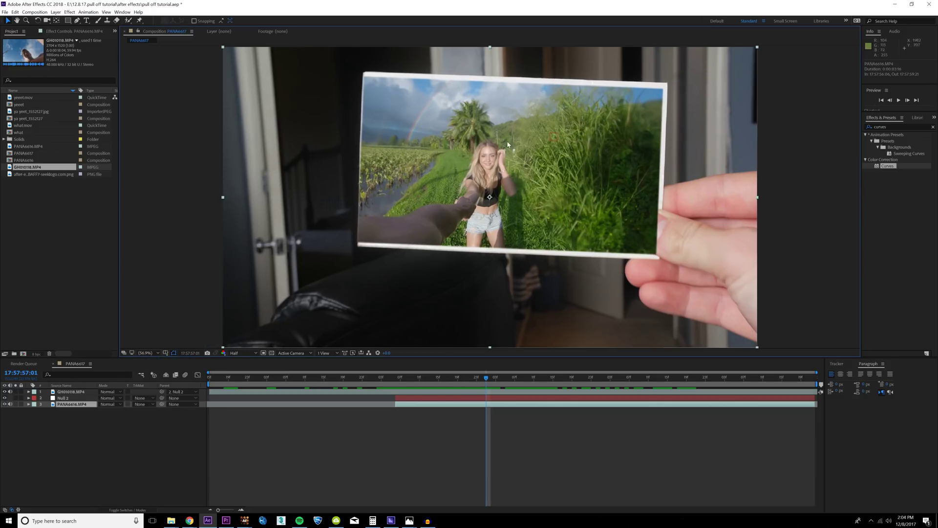
{"action": "left_click", "coordinate": [224, 450]}
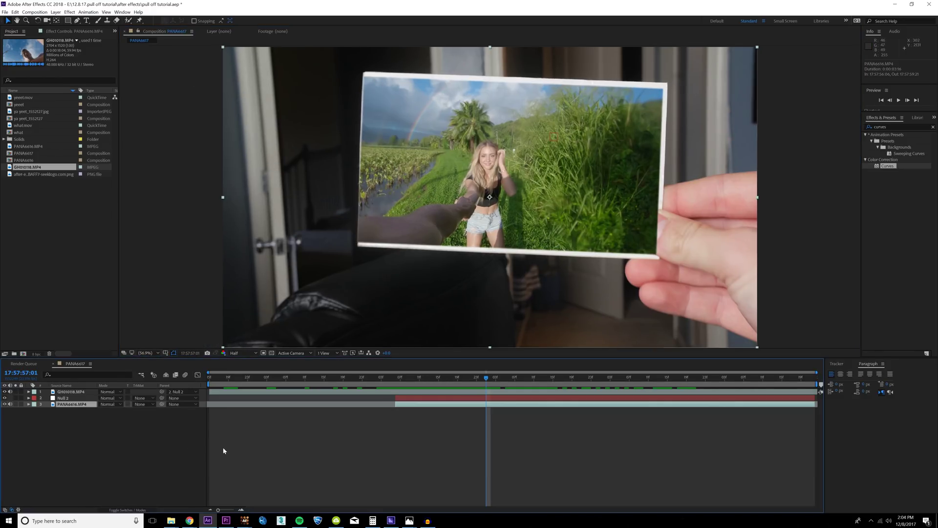
Duplicate the PANA6616.MP4 layer, place the copy above all other layers, and go to its first frame
{"action": "left_click", "coordinate": [410, 405]}
{"action": "key", "text": "ctrl+d"}
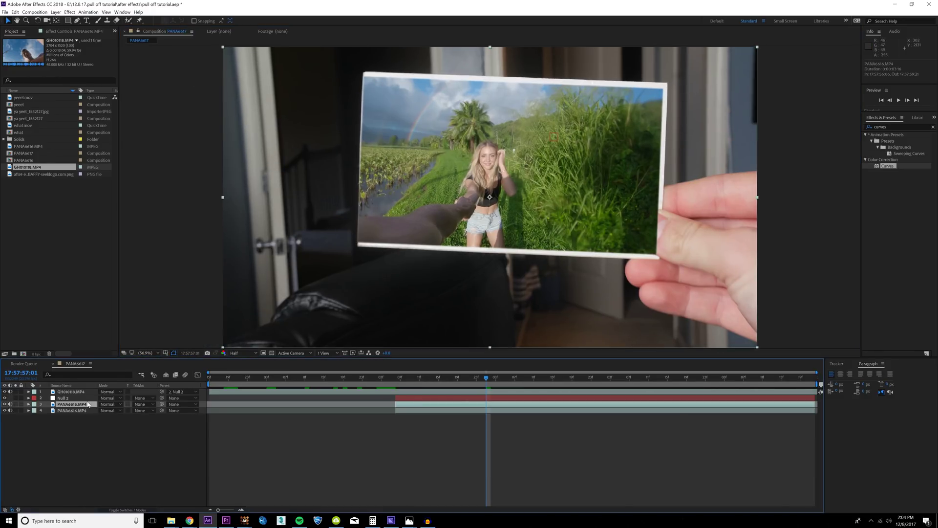
{"action": "left_click_drag", "start_coordinate": [85, 404], "coordinate": [80, 389]}
{"action": "key", "text": "i"}
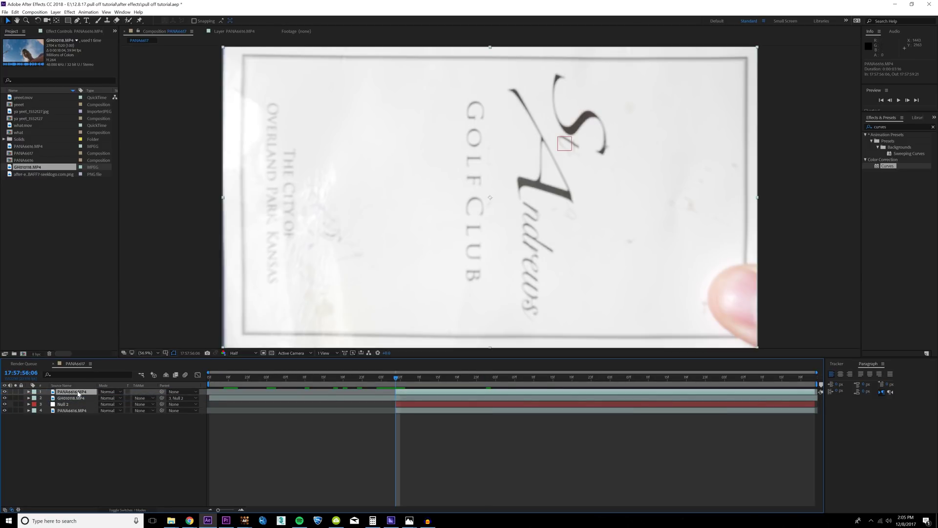
Open the upper PANA6616.MP4 copy for layer editing and select the thumb with Roto Brush at 17:57:56:06
{"action": "left_click", "coordinate": [89, 31]}
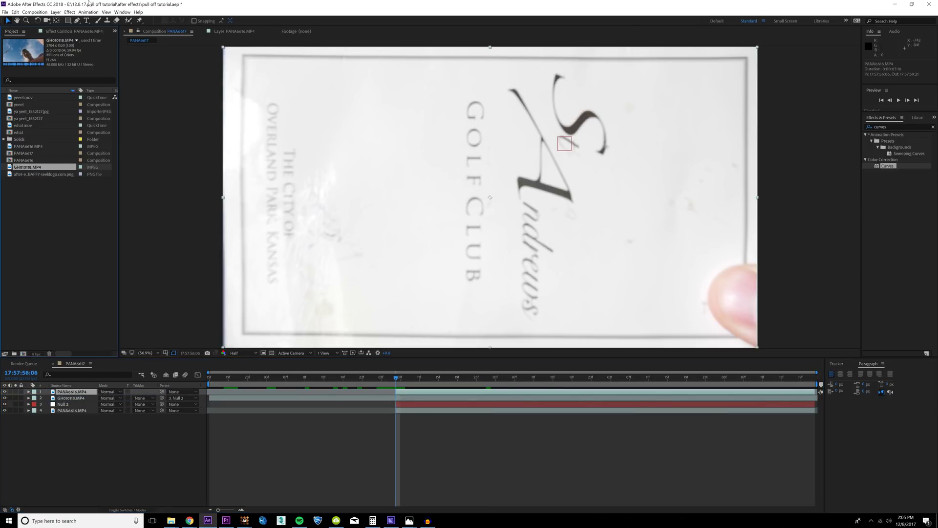
{"action": "double_click", "coordinate": [69, 393]}
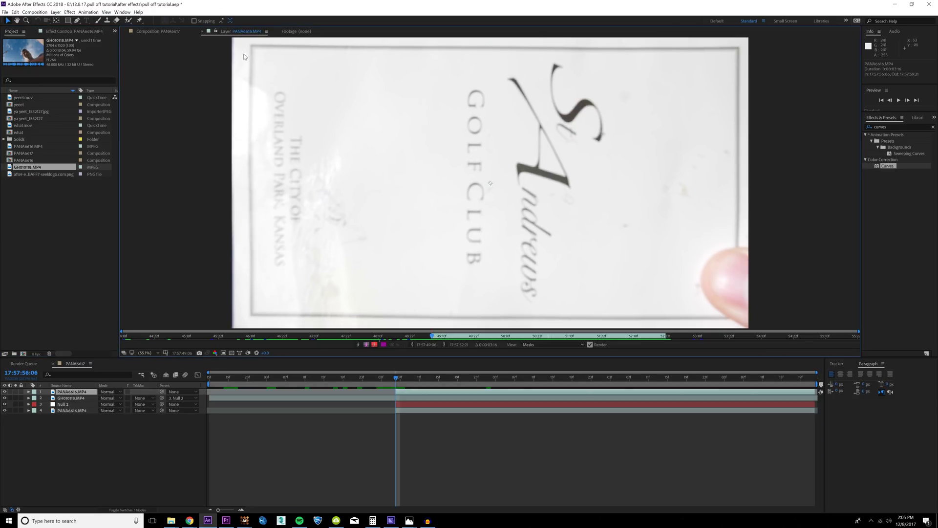
{"action": "left_click", "coordinate": [128, 20]}
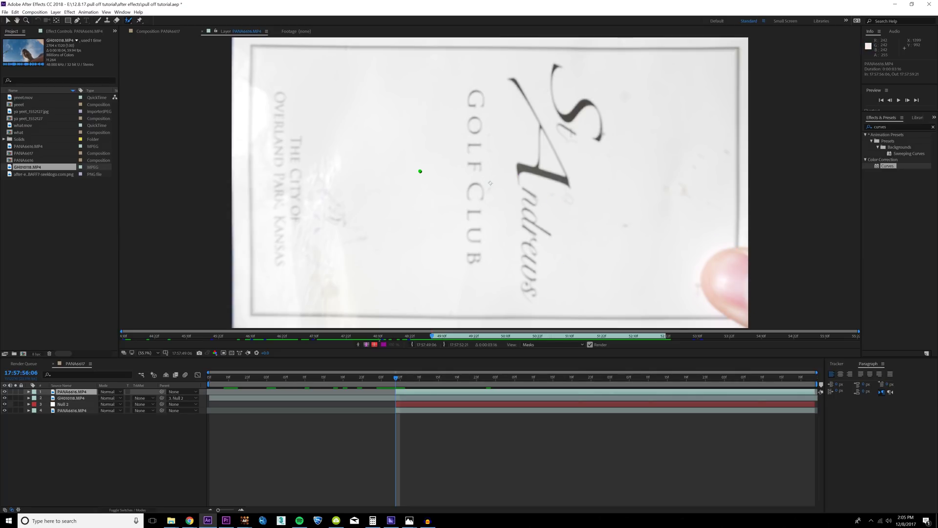
{"action": "mouse_move", "coordinate": [421, 171]}
{"action": "left_mouse_down"}
{"action": "mouse_move", "coordinate": [431, 161]}
{"action": "mouse_move", "coordinate": [420, 168]}
{"action": "mouse_move", "coordinate": [416, 150]}
{"action": "mouse_move", "coordinate": [416, 168]}
{"action": "left_mouse_up"}
{"action": "mouse_move", "coordinate": [740, 291]}
{"action": "left_mouse_down"}
{"action": "mouse_move", "coordinate": [709, 265]}
{"action": "mouse_move", "coordinate": [732, 249]}
{"action": "mouse_move", "coordinate": [733, 268]}
{"action": "mouse_move", "coordinate": [679, 202]}
{"action": "left_mouse_up"}
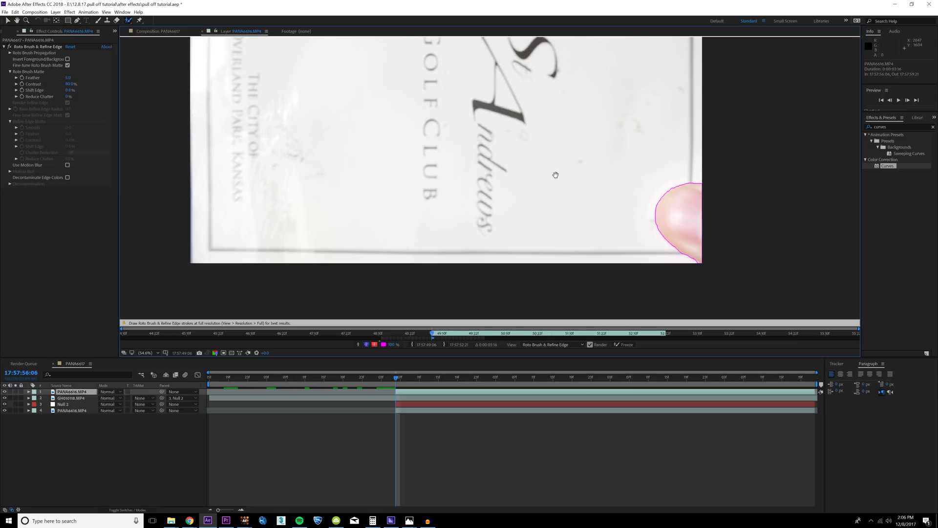
Advance frame by frame from 17:57:56:06, adding Roto Brush strokes to keep the thumb selection accurate
{"action": "key", "text": "Page_Down"}
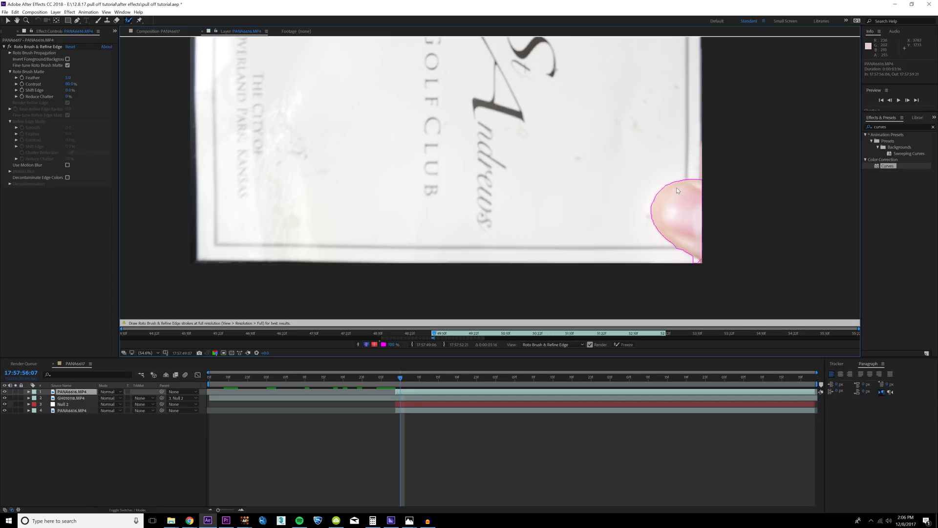
{"action": "left_click_drag", "start_coordinate": [677, 220], "coordinate": [681, 210]}
{"action": "key", "text": "Page_Down"}
{"action": "key", "text": "Page_Down"}
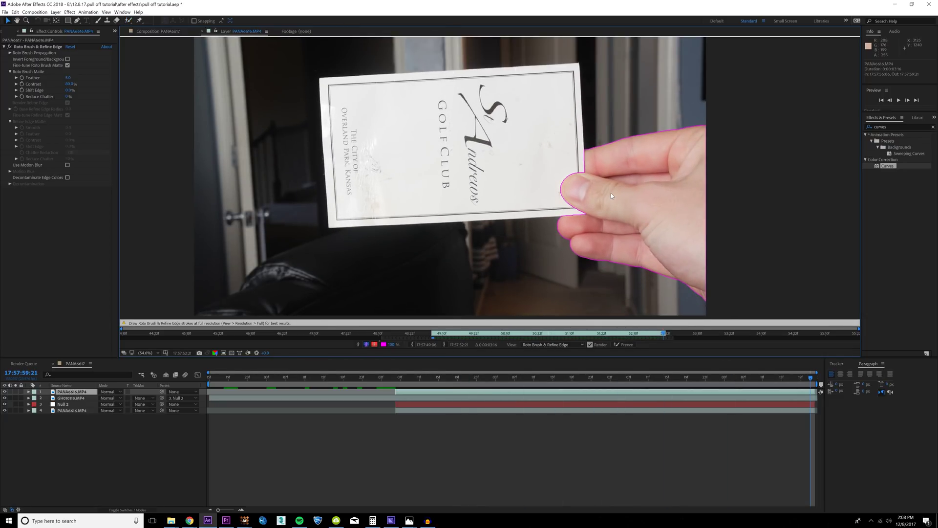
Set the work area to start at 17:57:56:06, where the upper PANA6616.MP4 layer begins
{"action": "left_click", "coordinate": [396, 384]}
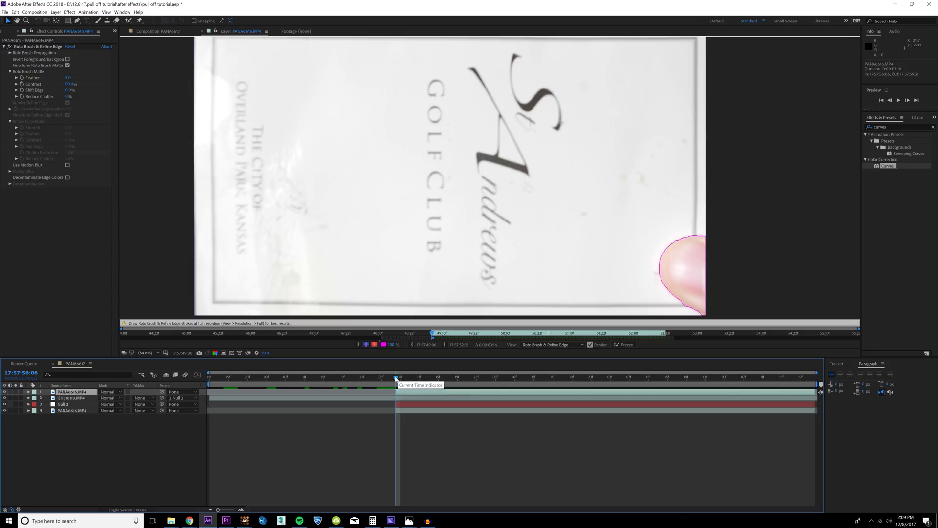
{"action": "key", "text": "b"}
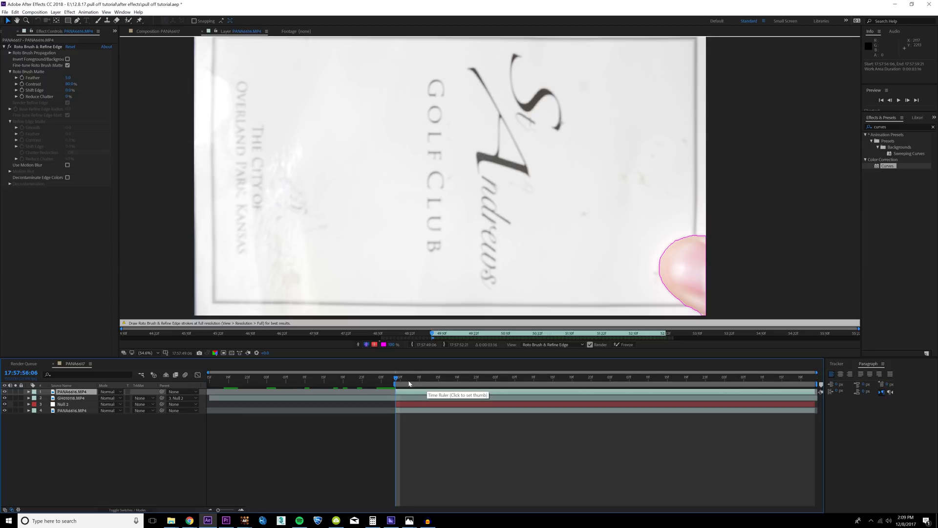
{"action": "left_click_drag", "start_coordinate": [812, 380], "coordinate": [397, 379]}
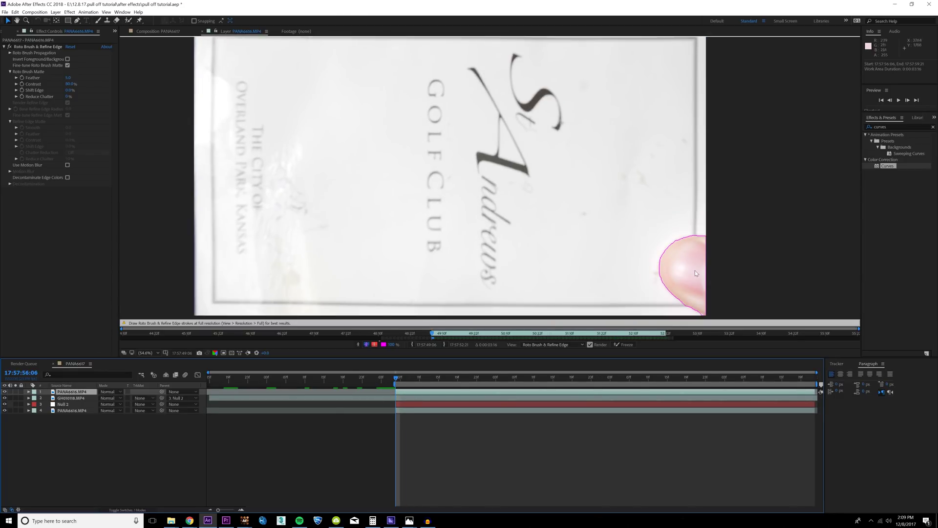
{"action": "left_click", "coordinate": [4, 46]}
{"action": "left_click", "coordinate": [5, 46]}
{"action": "left_click", "coordinate": [29, 47]}
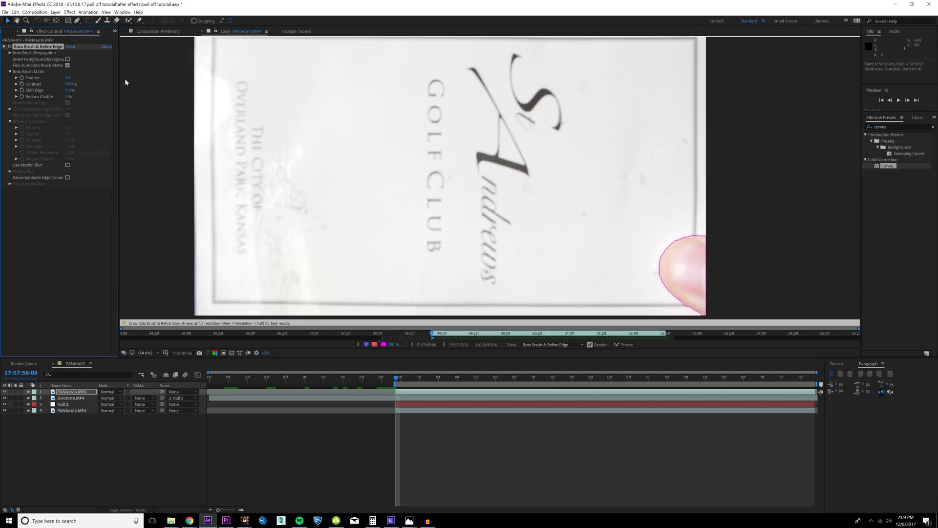
Auto-trace the upper PANA6616.MP4 layer's Alpha channel across the work area
{"action": "left_click", "coordinate": [76, 392]}
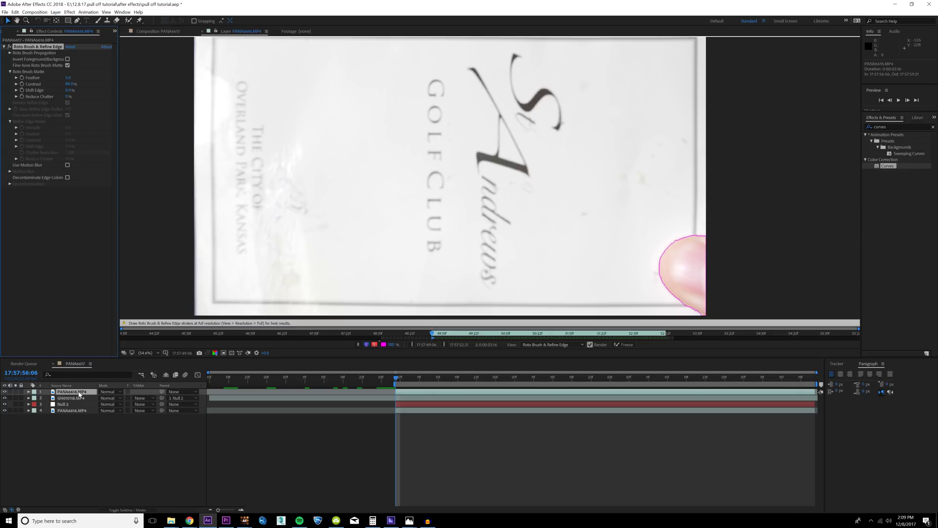
{"action": "left_click", "coordinate": [56, 11]}
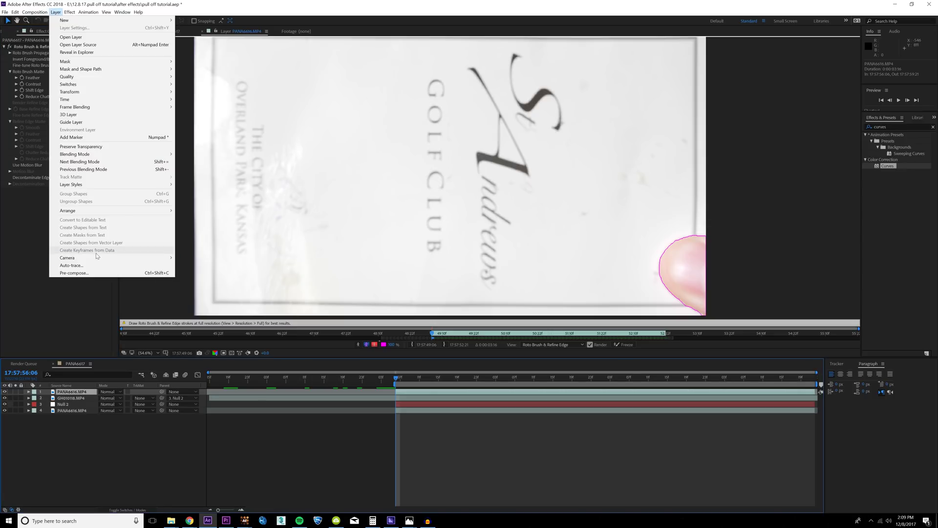
{"action": "left_click", "coordinate": [72, 265]}
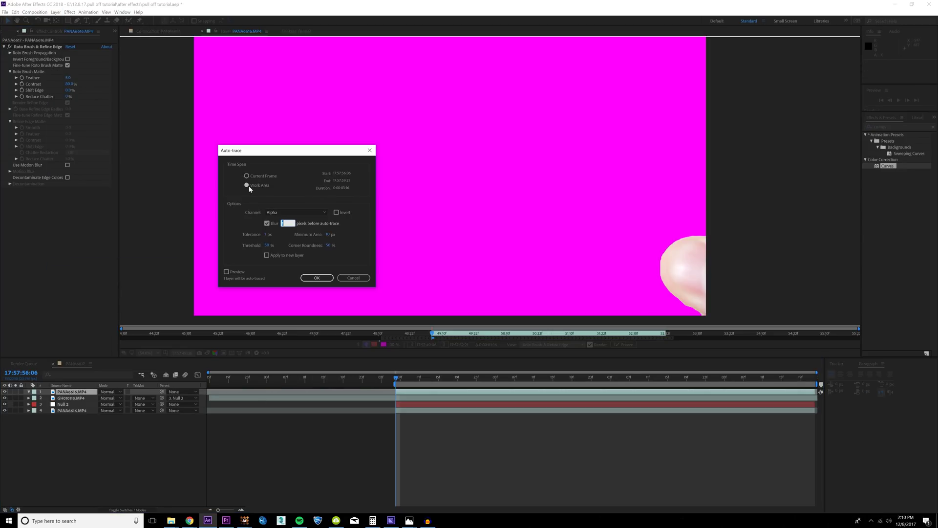
{"action": "left_click", "coordinate": [248, 187]}
{"action": "left_click", "coordinate": [270, 212]}
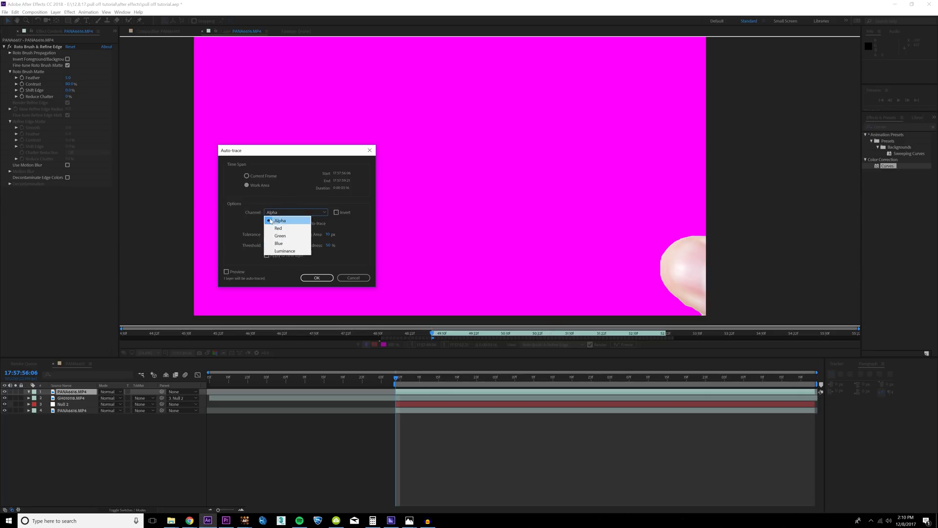
{"action": "left_click", "coordinate": [274, 222]}
{"action": "left_click", "coordinate": [317, 278]}
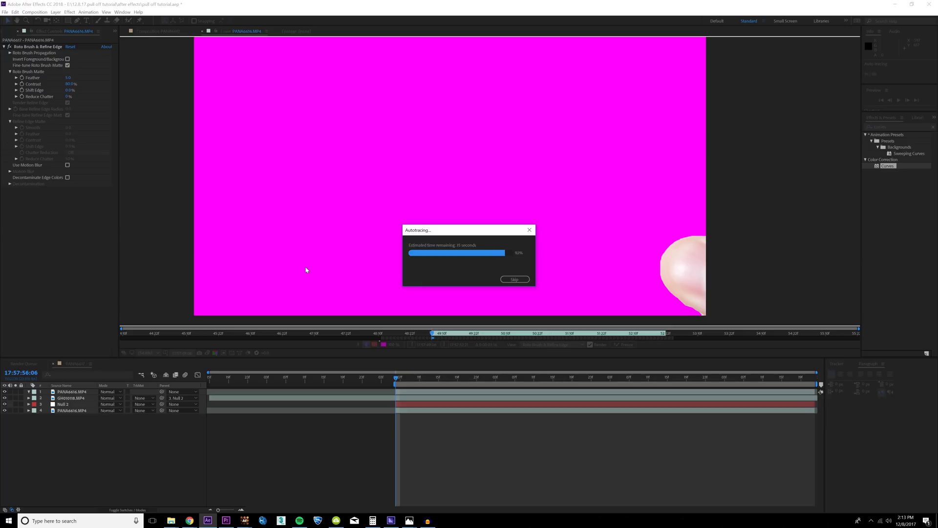
Back in the composition, disable the upper layer's Roto Brush & Refine Edge effect and set the traced mask's mode to Add
{"action": "left_click", "coordinate": [157, 33]}
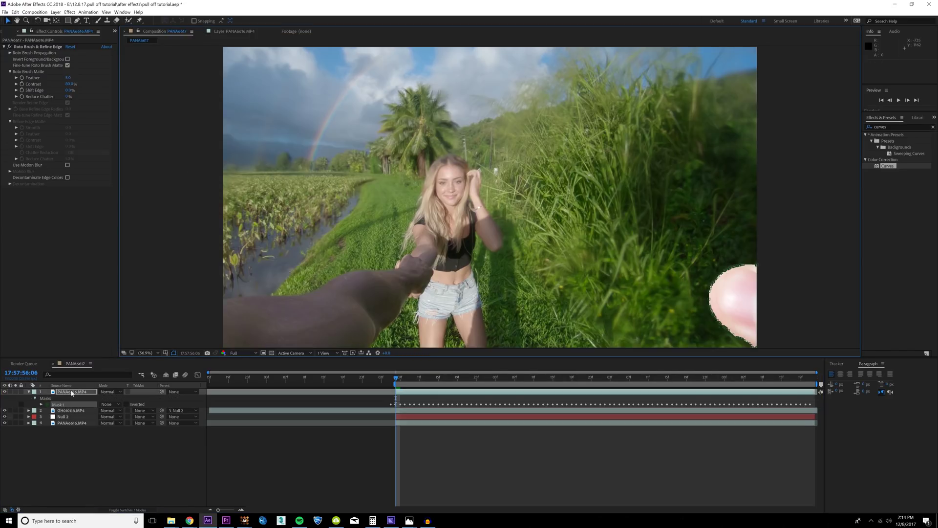
{"action": "left_click", "coordinate": [9, 47]}
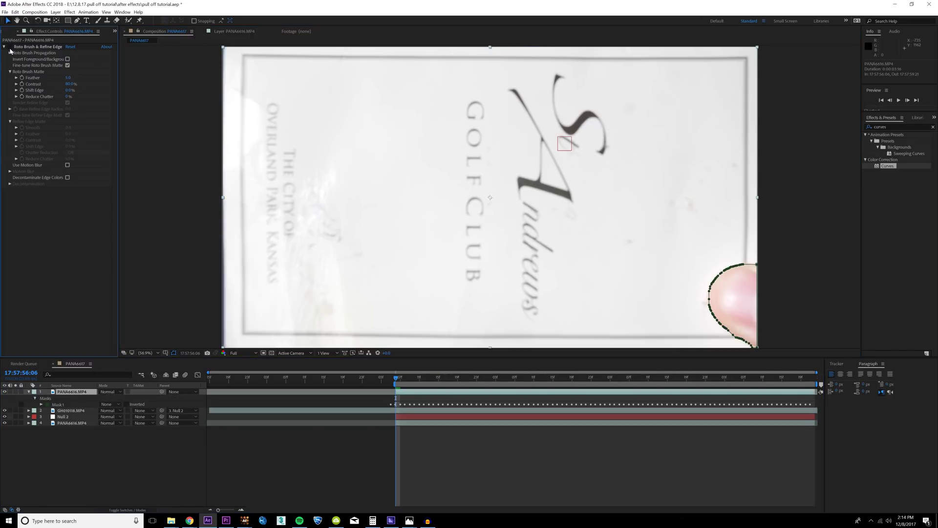
{"action": "key", "text": "m"}
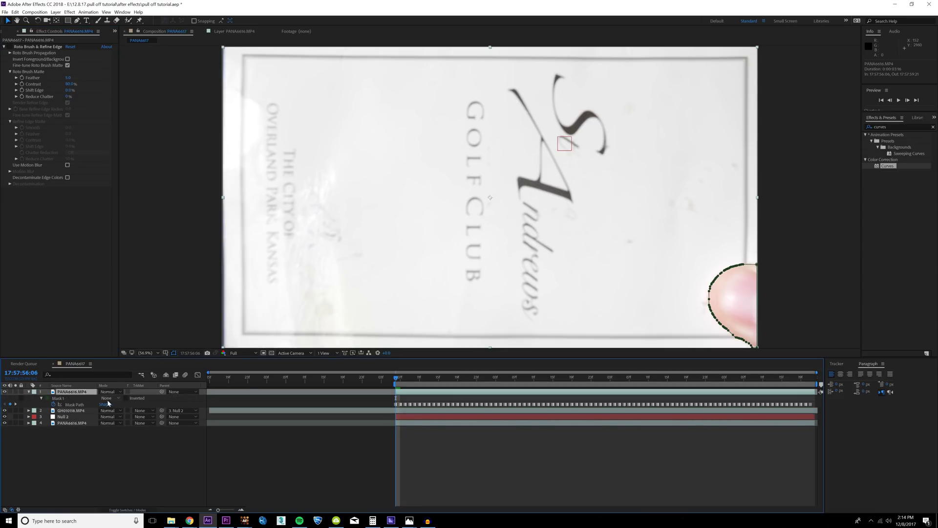
{"action": "left_click", "coordinate": [108, 398]}
{"action": "left_click", "coordinate": [111, 410]}
Set the traced hand mask's feather to 4 pixels and extend the work area back to the composition's start
{"action": "key", "text": "f"}
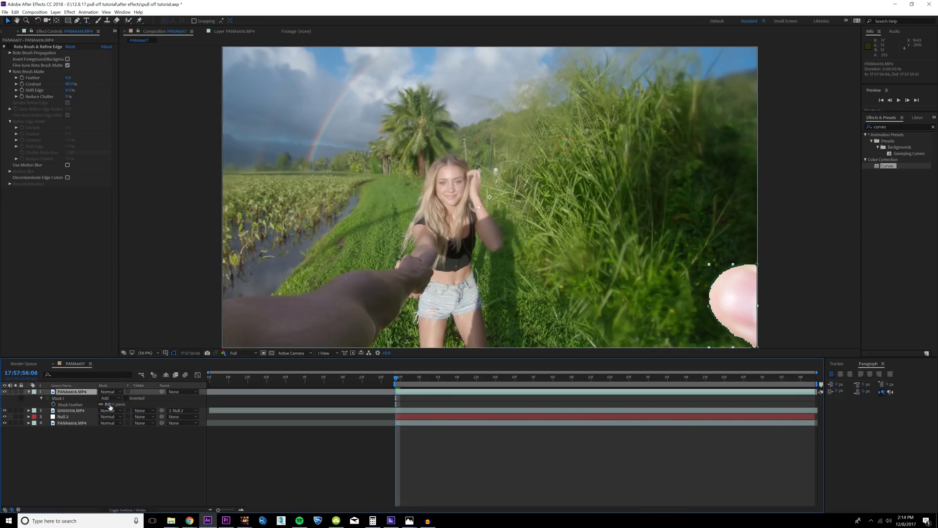
{"action": "left_click", "coordinate": [112, 405]}
{"action": "type", "text": "4"}
{"action": "key", "text": "Return"}
{"action": "left_click_drag", "start_coordinate": [396, 384], "coordinate": [210, 384]}
Set the upper PANA6616.MP4 layer's Opacity to 0% and keyframe it at 17:57:56:06
{"action": "key", "text": "t"}
{"action": "left_click", "coordinate": [102, 398]}
{"action": "type", "text": "00"}
{"action": "key", "text": "Return"}
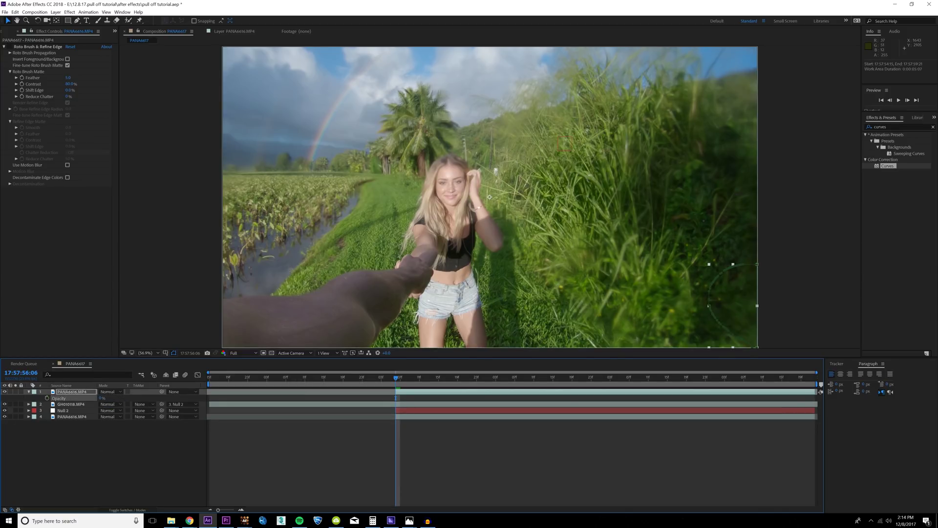
{"action": "left_click", "coordinate": [47, 398]}
At 17:57:56:08, keyframe the upper PANA6616.MP4 layer's Opacity at 100%
{"action": "key", "text": "Page_Down"}
{"action": "left_click", "coordinate": [405, 380]}
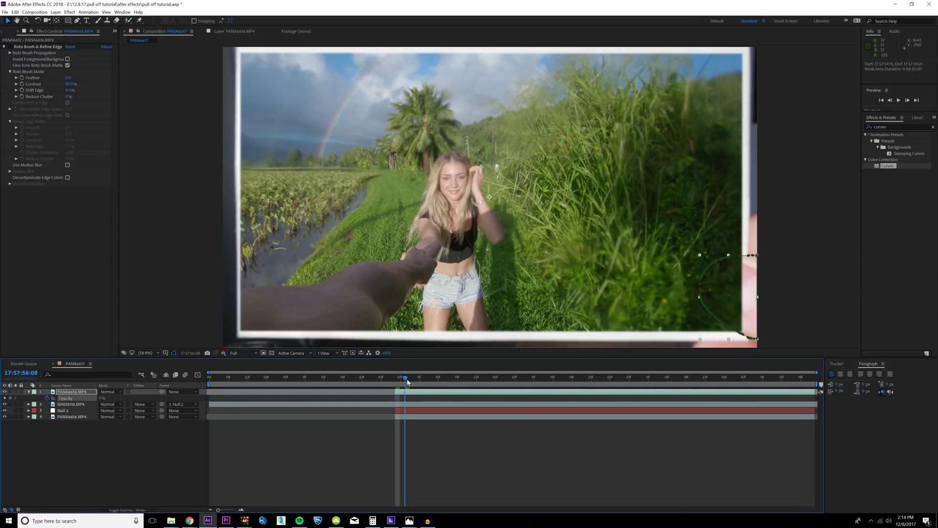
{"action": "left_click", "coordinate": [102, 397]}
{"action": "type", "text": "100"}
{"action": "key", "text": "Return"}
Check the hand's fade-in over the picture, and preview the whole composition from 17:57:54:15
{"action": "left_click", "coordinate": [402, 379]}
{"action": "left_click_drag", "start_coordinate": [402, 379], "coordinate": [418, 383]}
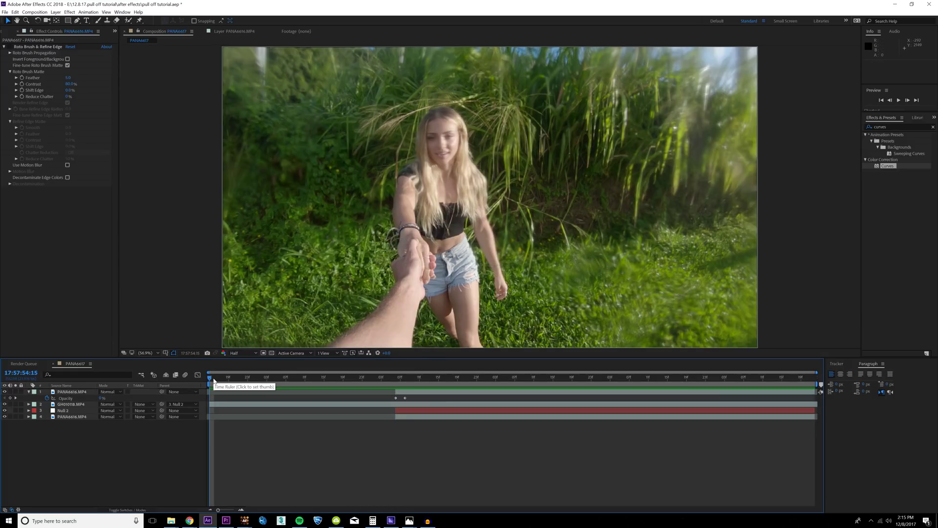
{"action": "key", "text": "space"}
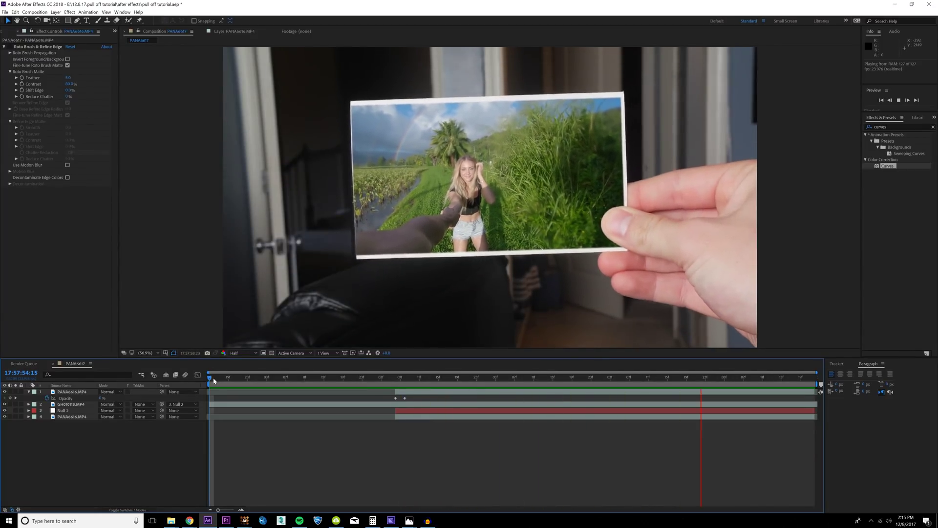
{"action": "key", "text": "space"}
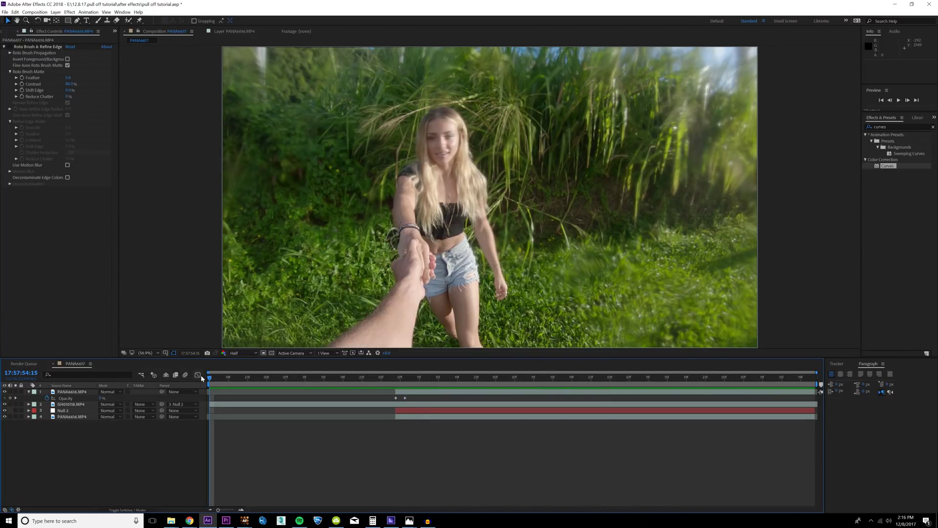